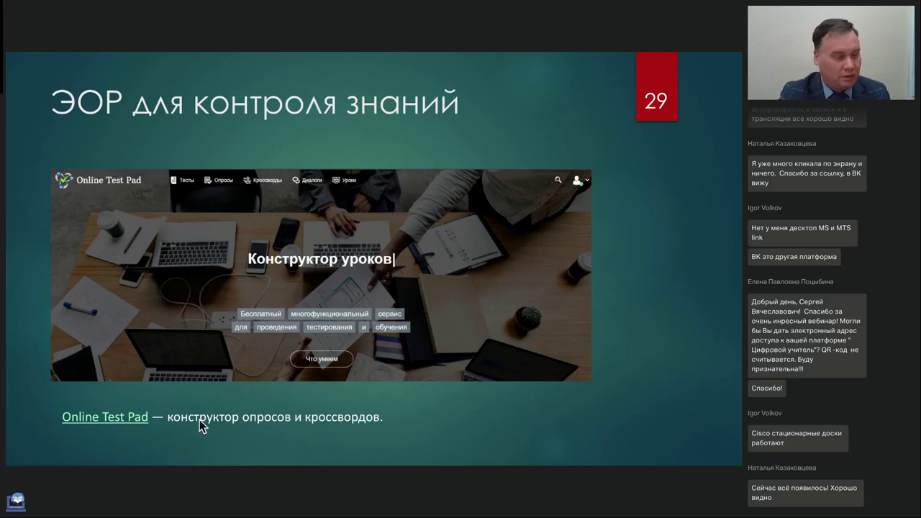
pyautogui.click(221, 412)
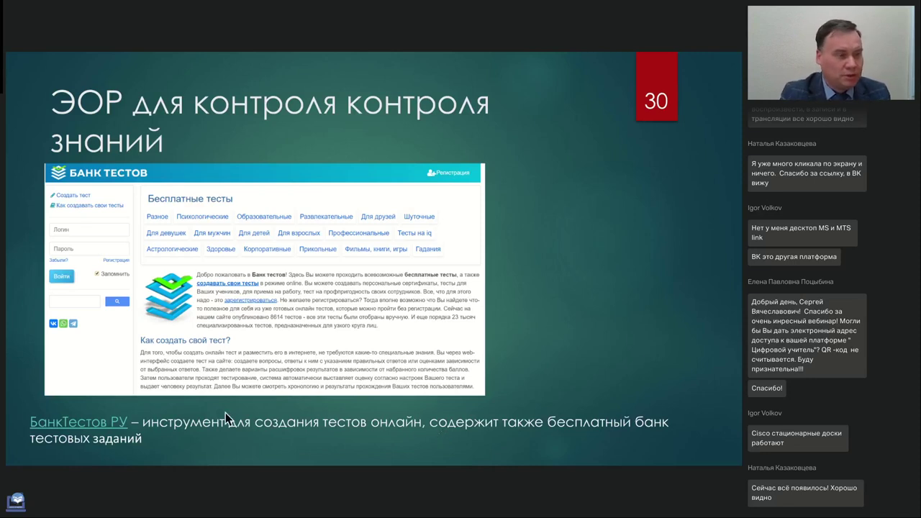
pyautogui.press('Left')
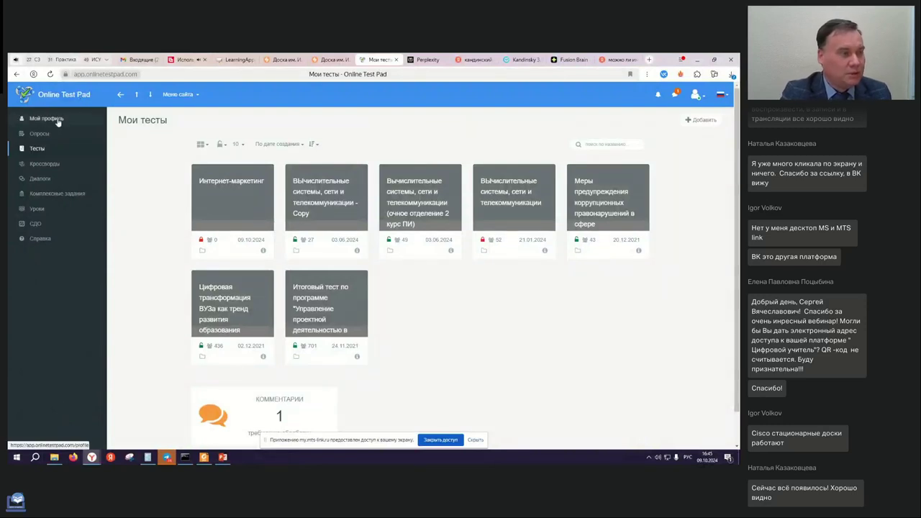
# - Look through the account's profile, distance learning (СДО) and lessons (Уроки) sections in Online Test Pad
pyautogui.click(56, 119)
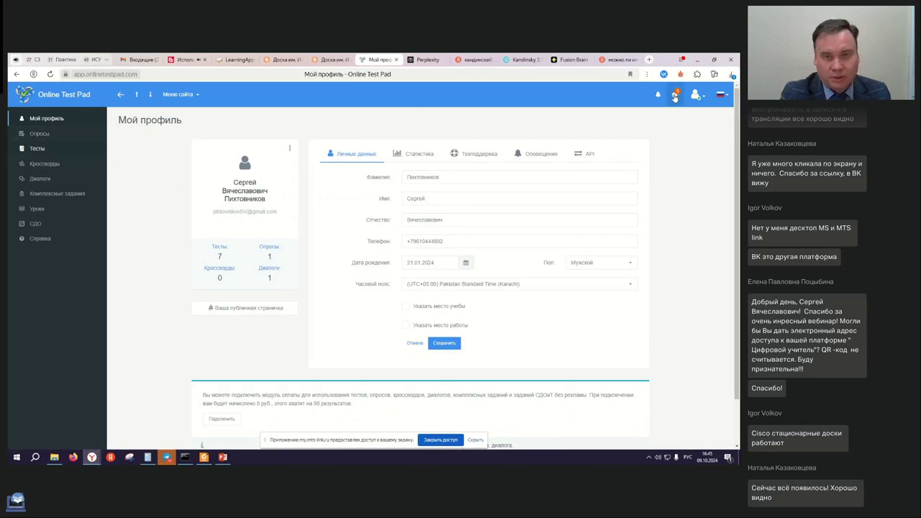
pyautogui.click(700, 96)
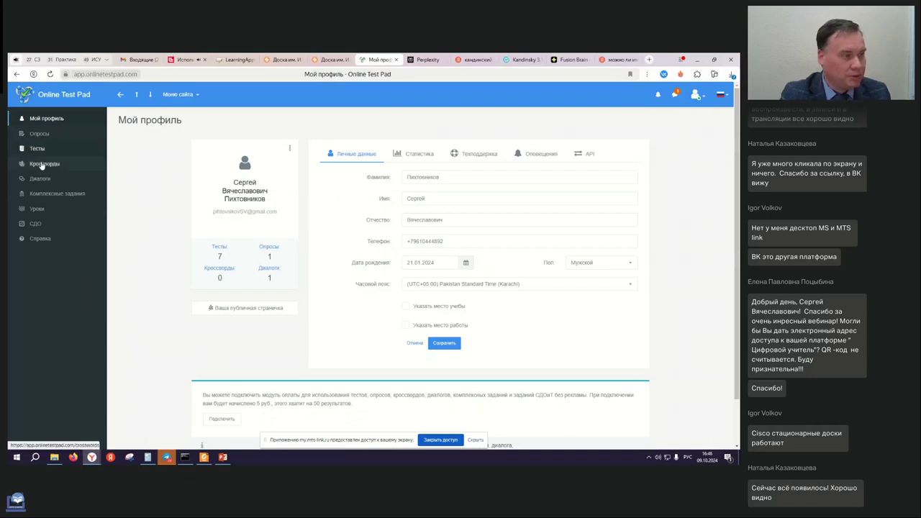
pyautogui.click(48, 228)
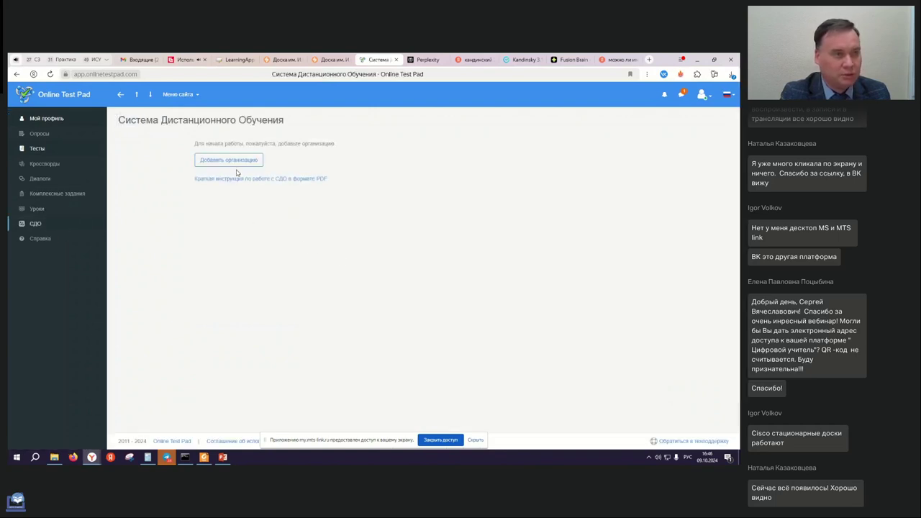
pyautogui.click(43, 209)
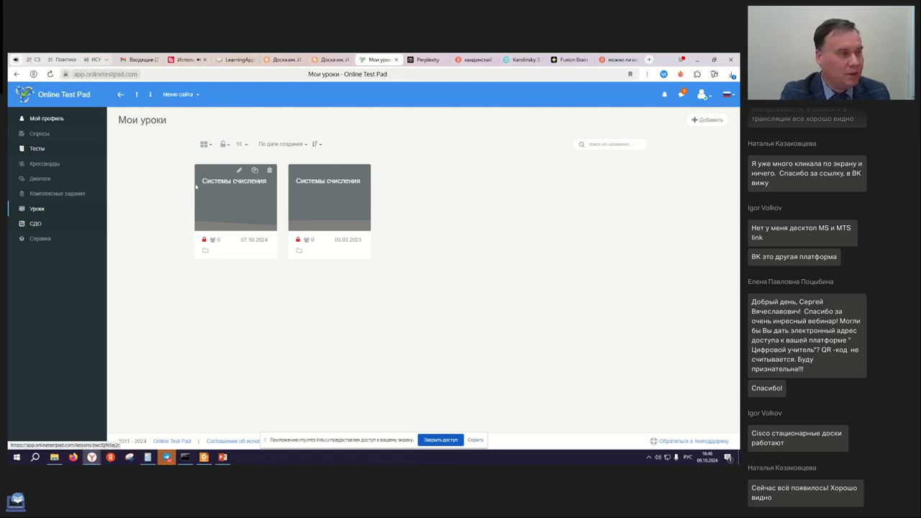
# - Create a new educational test (Образовательный тест) named "Компьютерные сети"
pyautogui.click(37, 149)
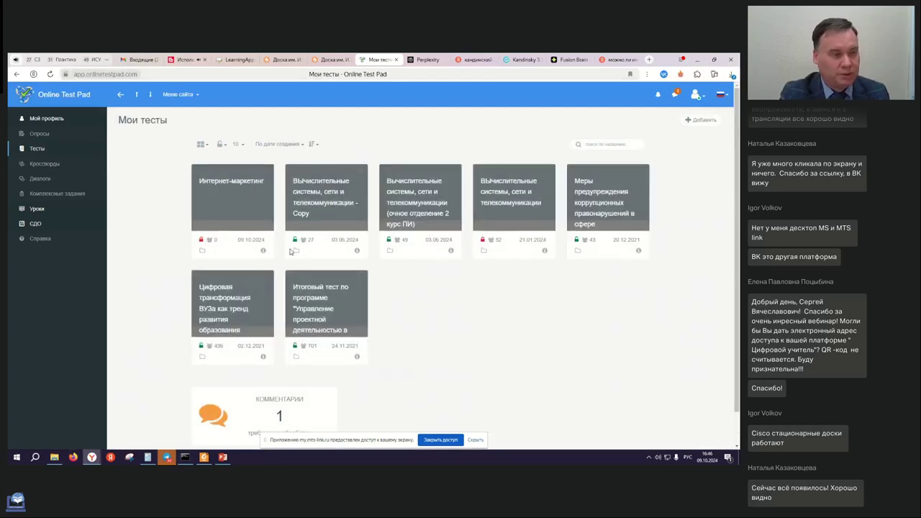
pyautogui.click(699, 120)
pyautogui.write('К')
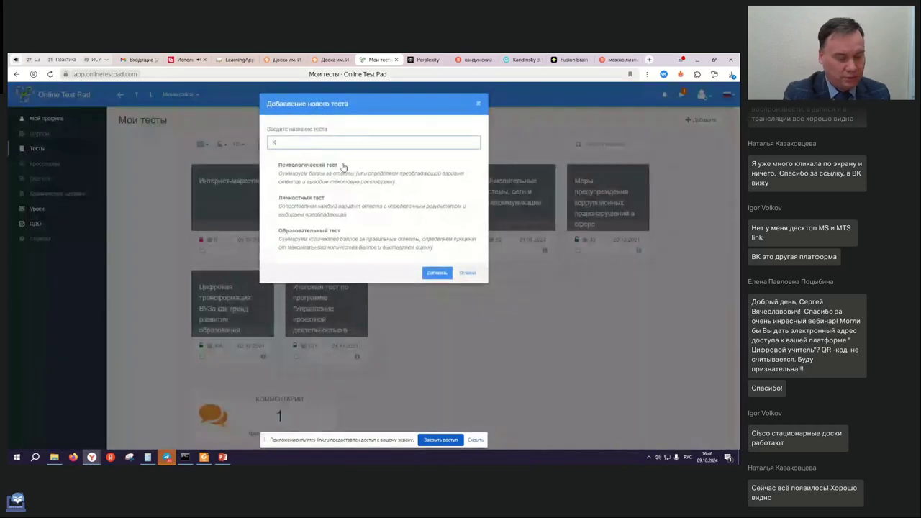
pyautogui.write('омпью')
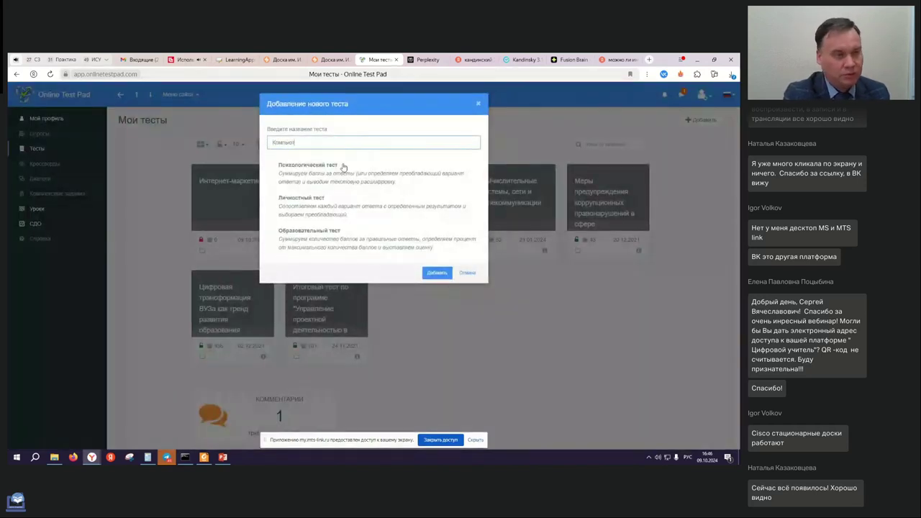
pyautogui.write('терные се')
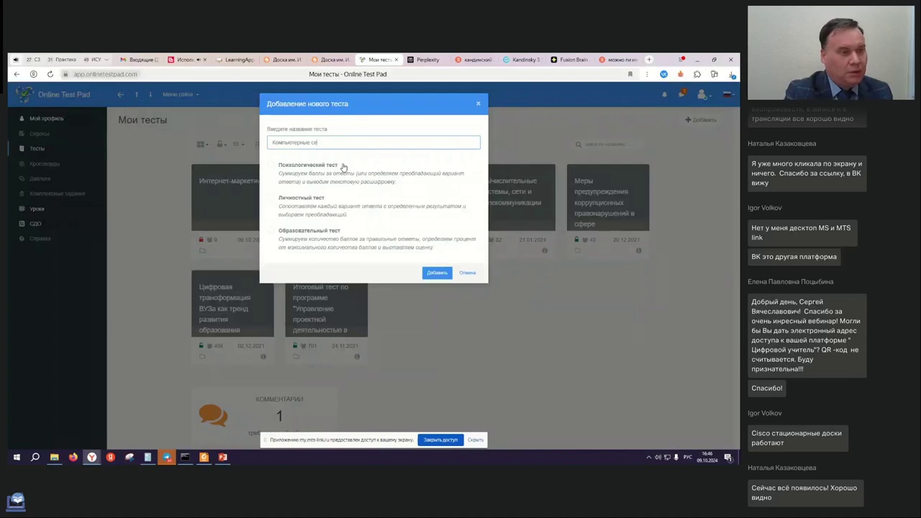
pyautogui.write('ти')
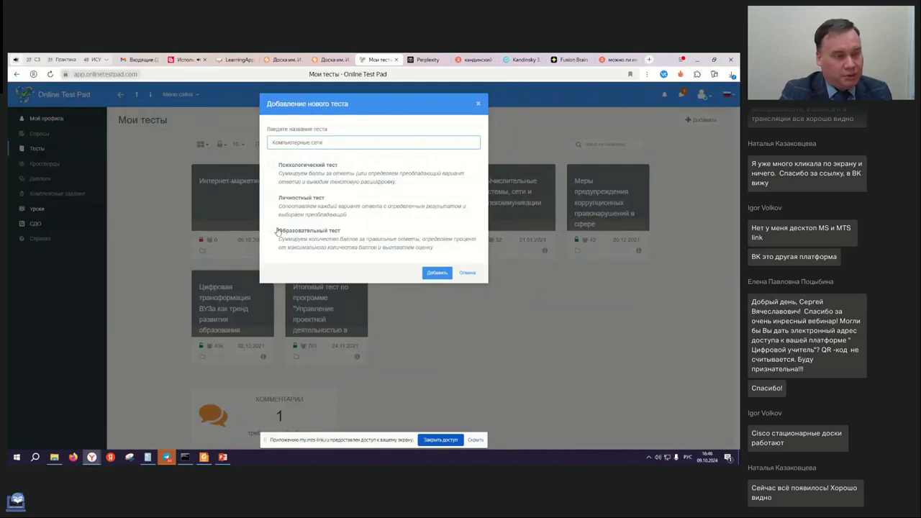
pyautogui.click(271, 231)
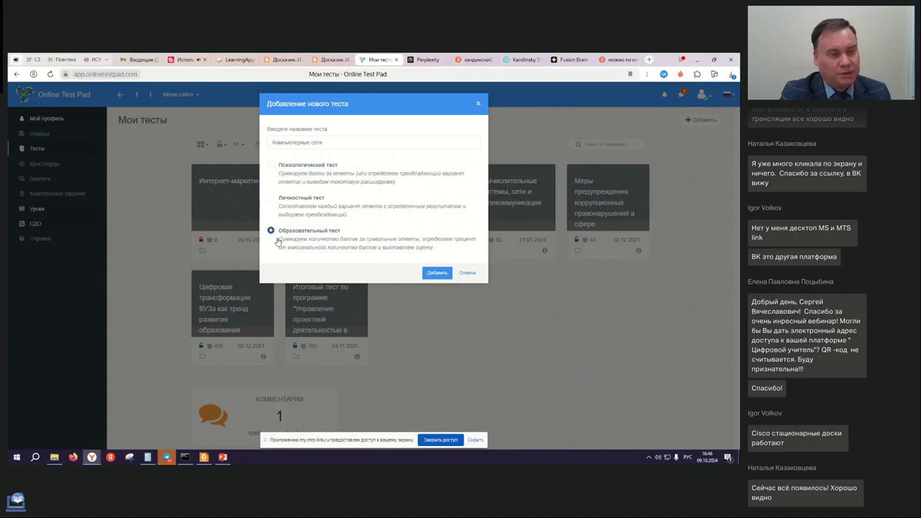
pyautogui.click(432, 274)
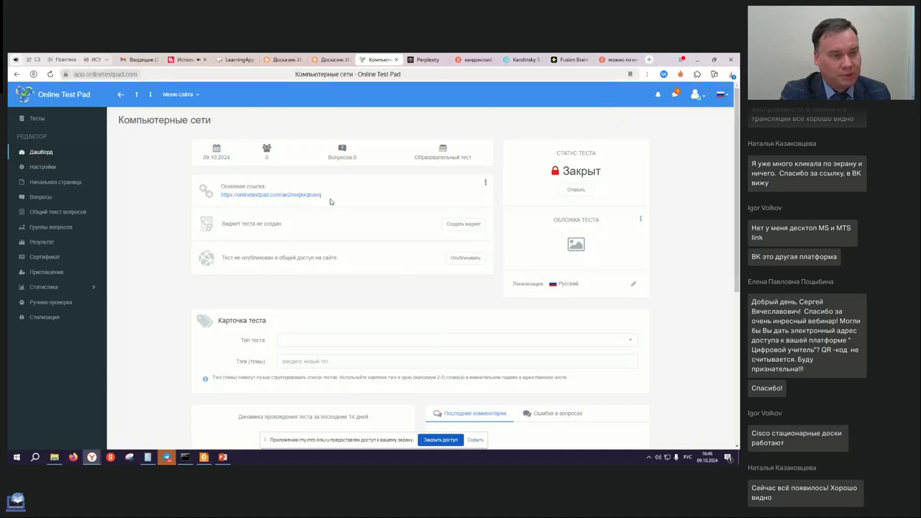
# - Highlight the test's main link, then open the test for access and close it again
pyautogui.moveTo(323, 195); pyautogui.dragTo(220, 195)
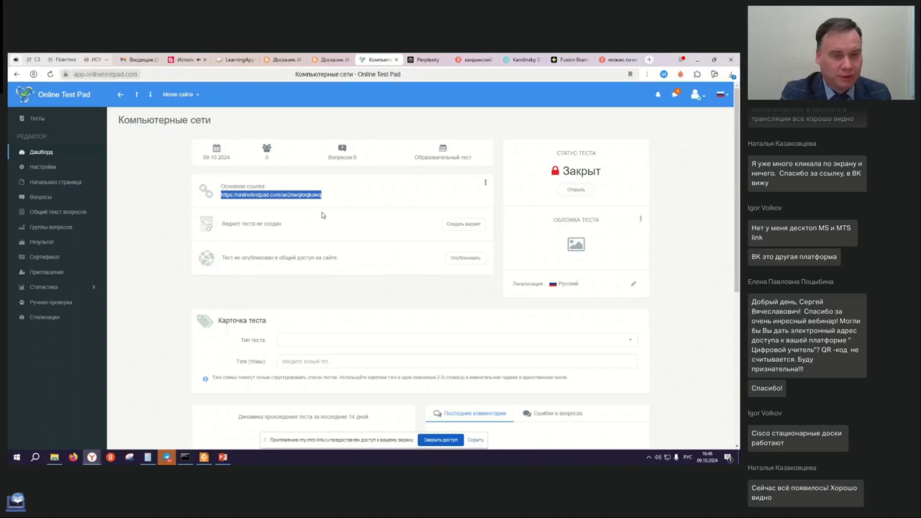
pyautogui.click(575, 191)
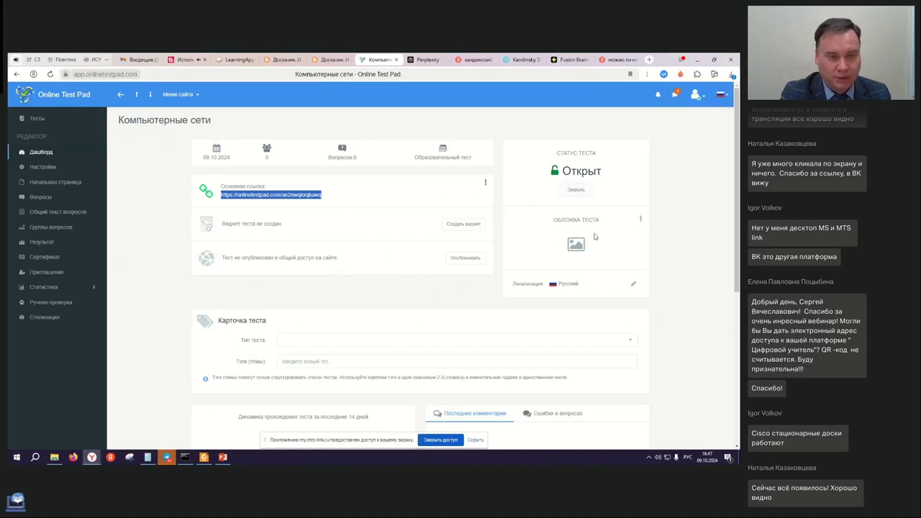
pyautogui.click(576, 190)
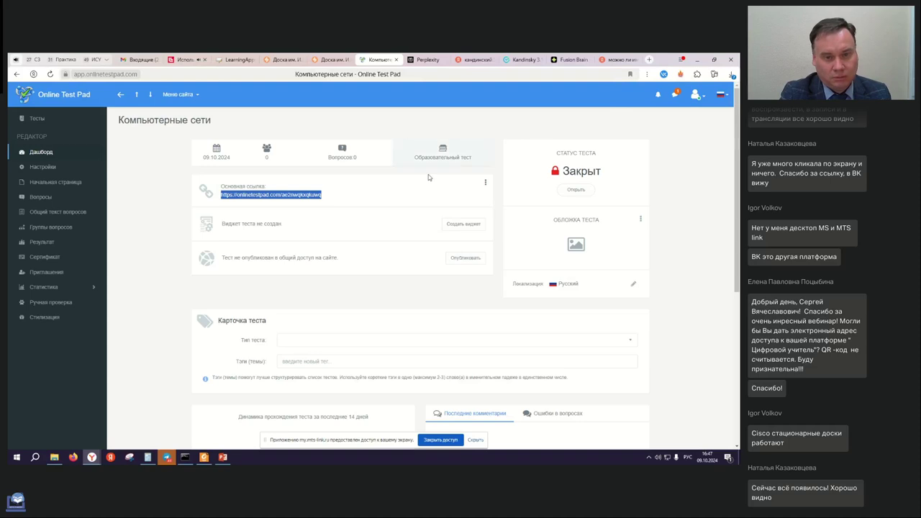
# - Download the computer network picture from Fusion Brain and save kandinsky-download-1728474450915.png as the test's cover, keeping the default crop
pyautogui.click(565, 60)
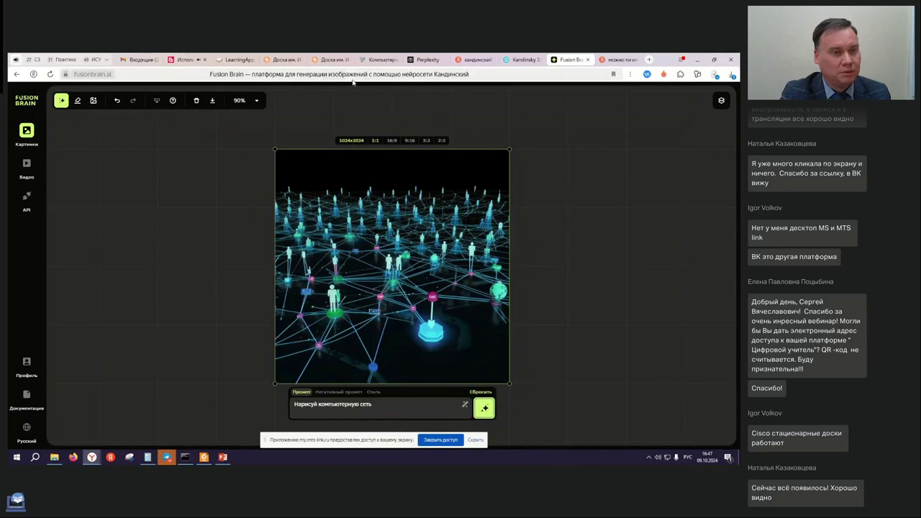
pyautogui.click(381, 60)
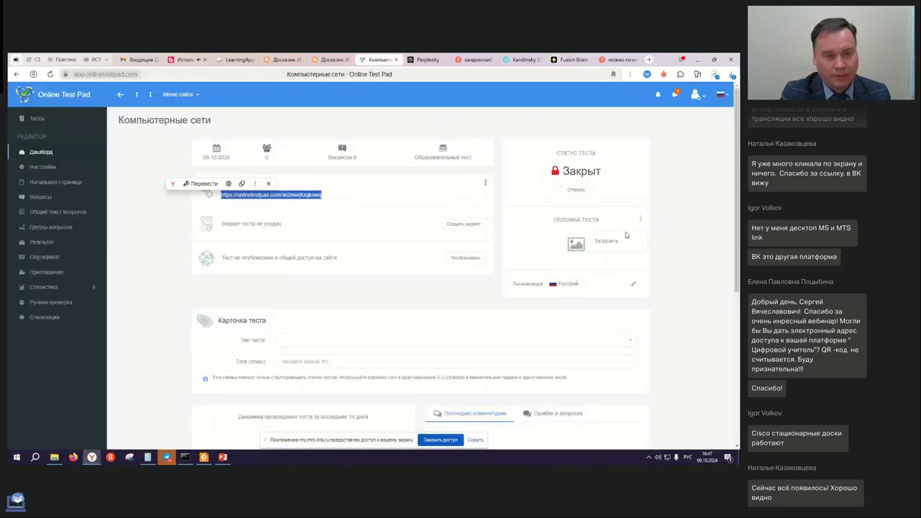
pyautogui.click(575, 243)
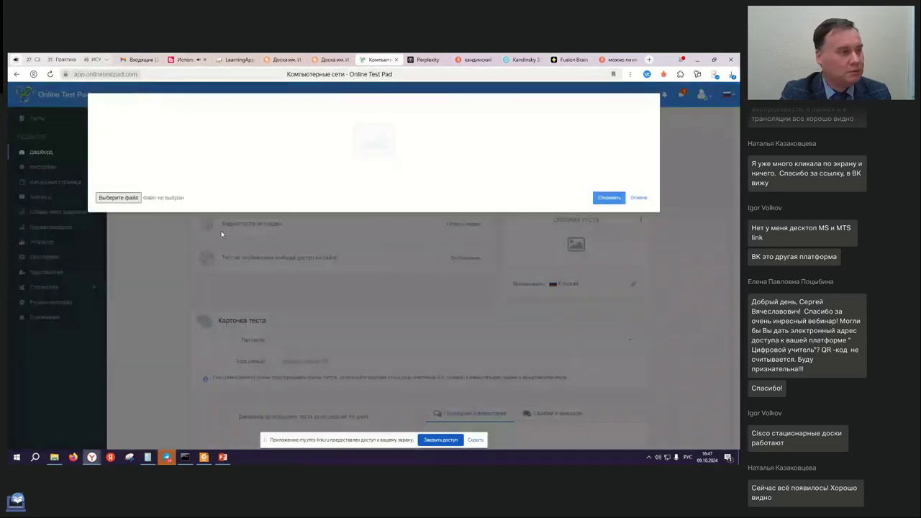
pyautogui.click(118, 197)
pyautogui.click(39, 118)
pyautogui.click(110, 117)
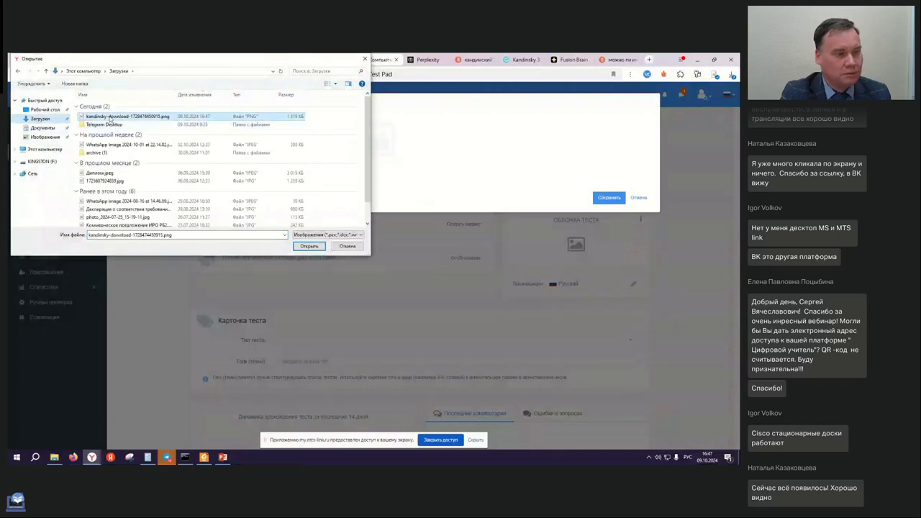
pyautogui.click(308, 246)
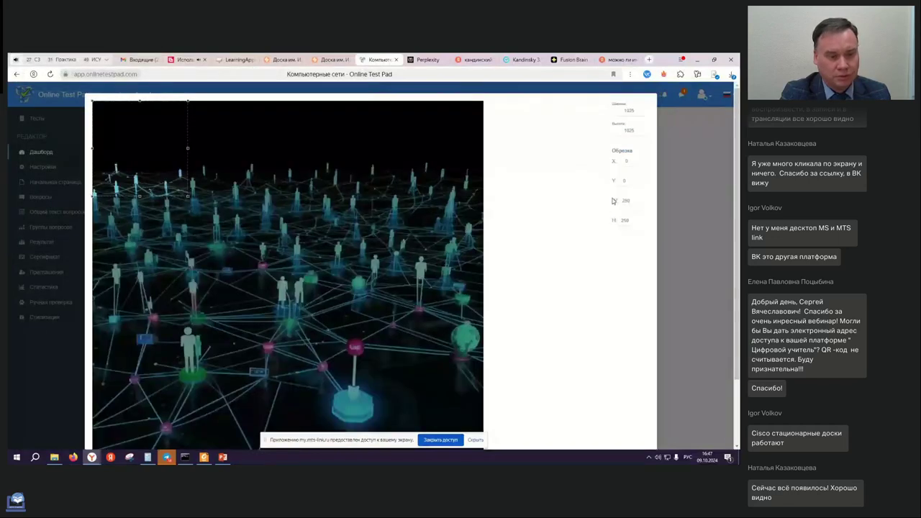
pyautogui.scroll(-2, 556, 310)
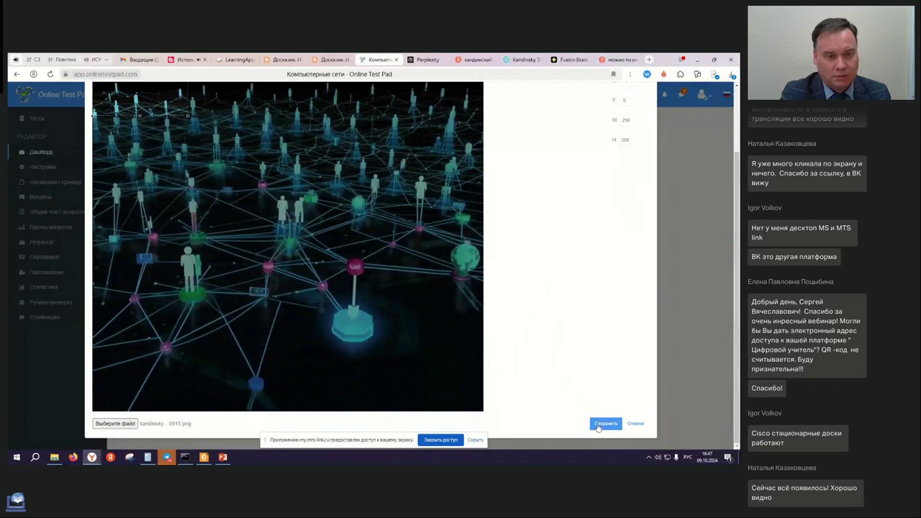
pyautogui.click(600, 425)
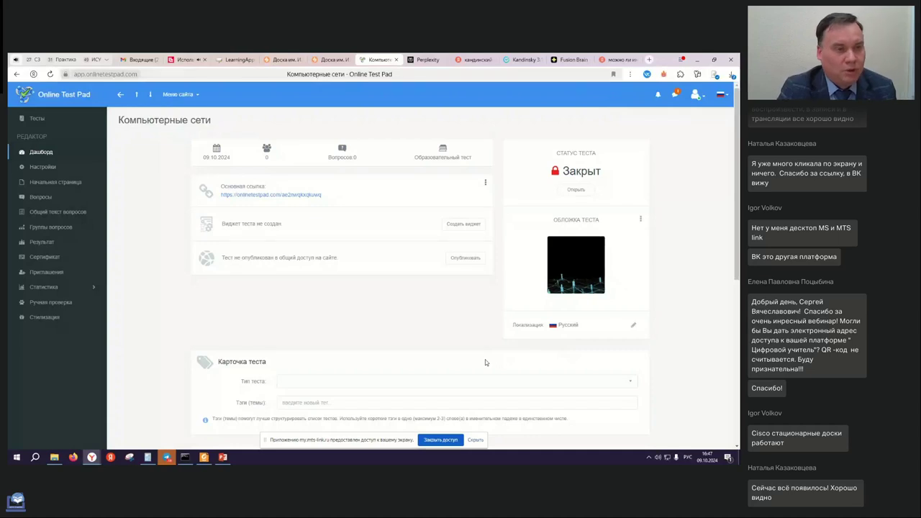
# - Open the test's questions section and show the list of question types that can be added
pyautogui.click(352, 164)
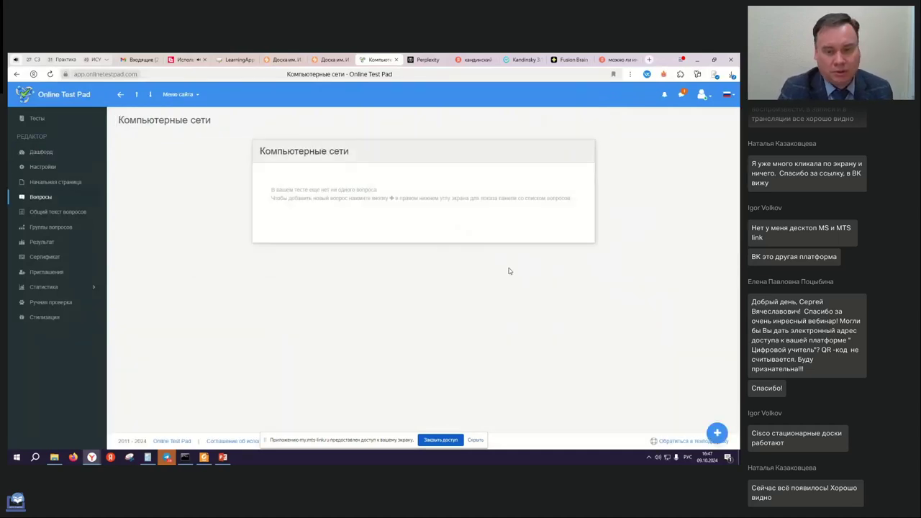
pyautogui.click(716, 433)
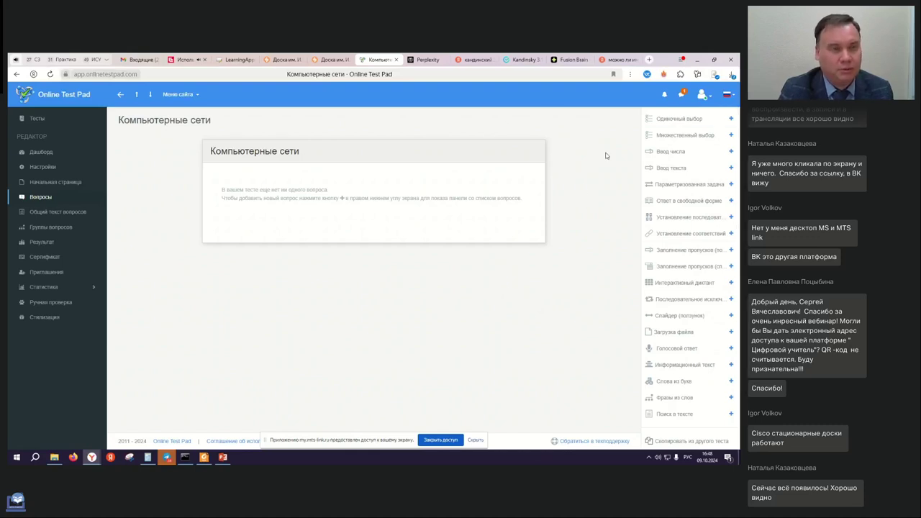
# - Switch to Perplexity, look over the earlier thread of computer network questions, and start a new thread
pyautogui.hotkey('ctrl', 'Tab')
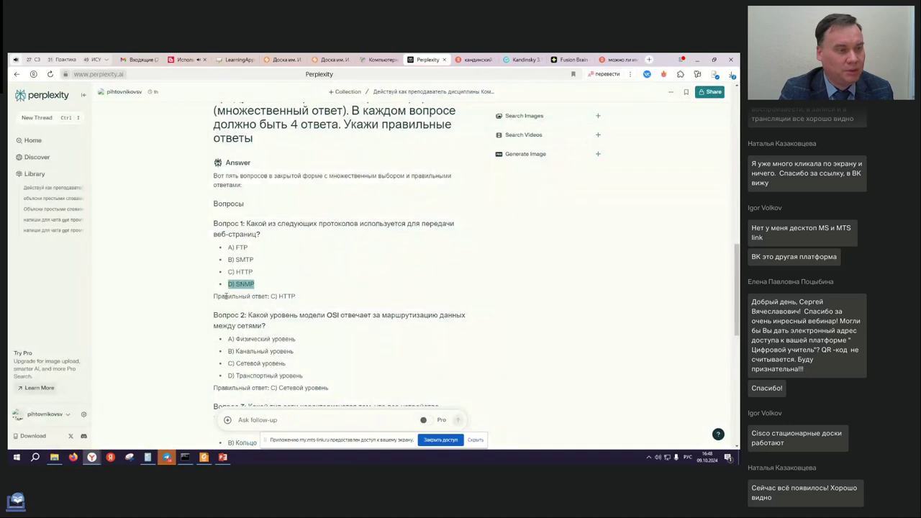
pyautogui.scroll(3, 216, 296)
pyautogui.scroll(4, 211, 296)
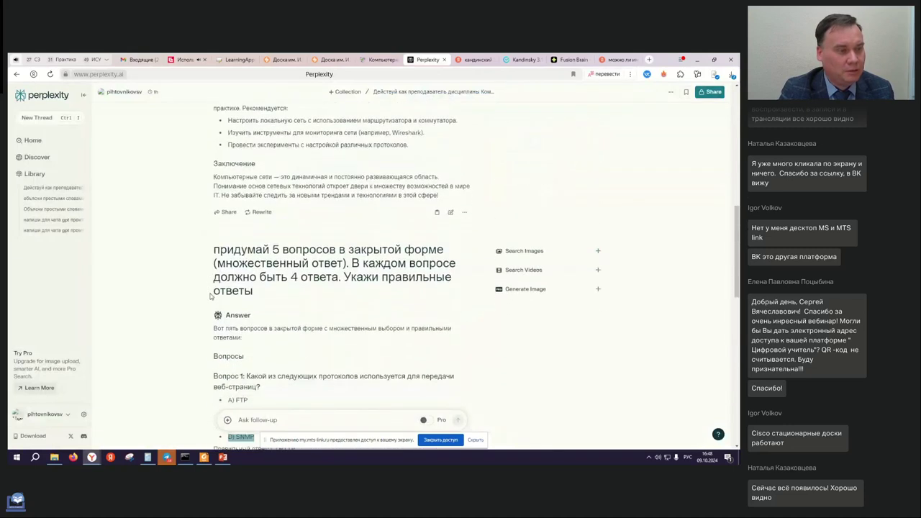
pyautogui.scroll(-3, 214, 297)
pyautogui.scroll(-1, 213, 297)
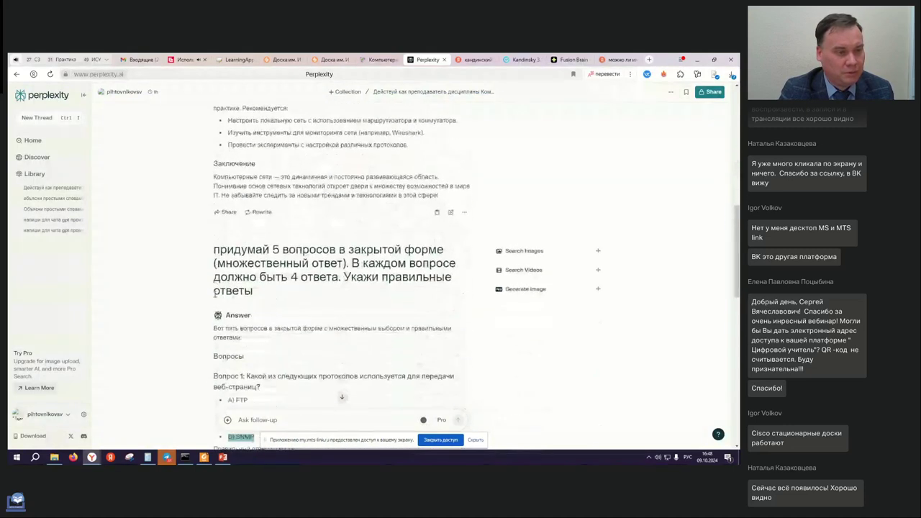
pyautogui.scroll(15, 216, 295)
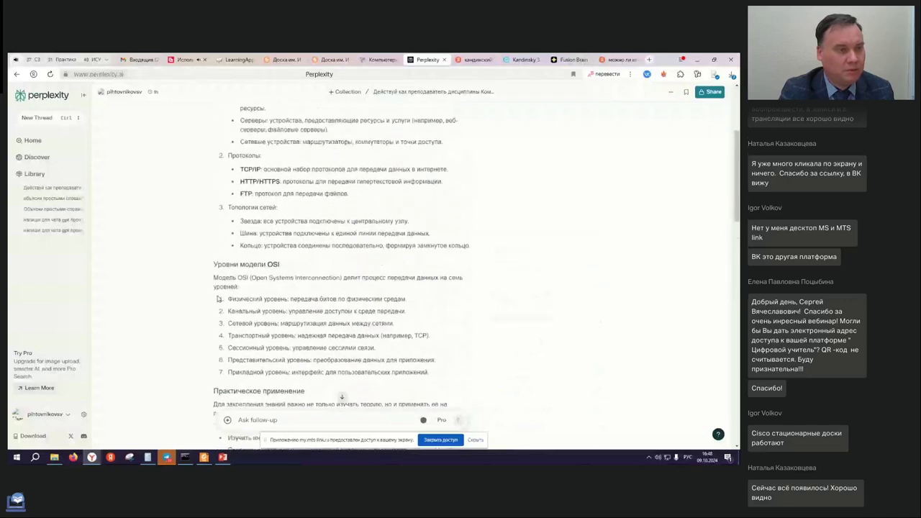
pyautogui.click(37, 118)
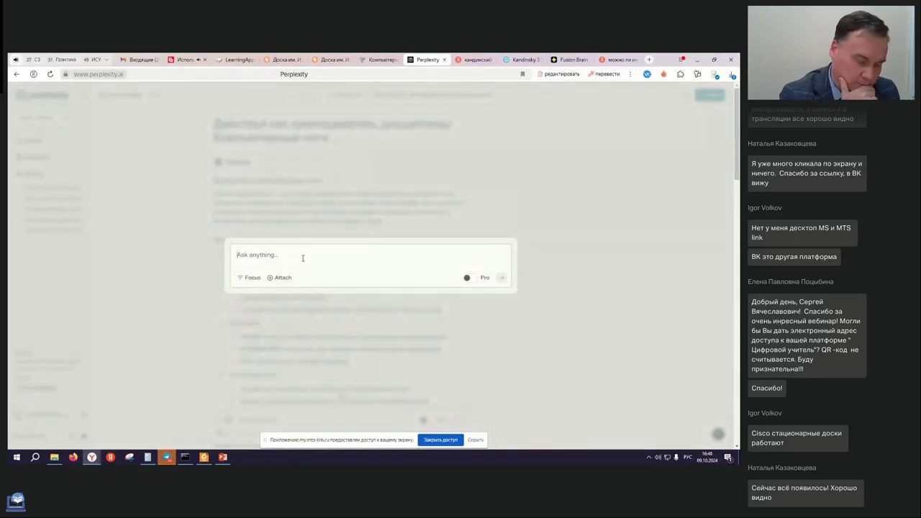
# - Begin the new thread's prompt with the role sentence "Действуй как преподаватель дисциплины Компьютерные сети."
pyautogui.write('Д')
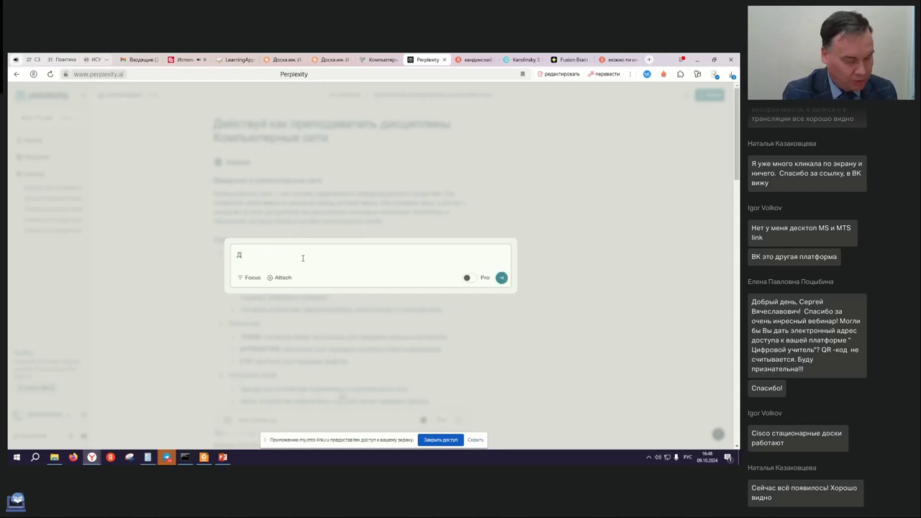
pyautogui.write('ейству')
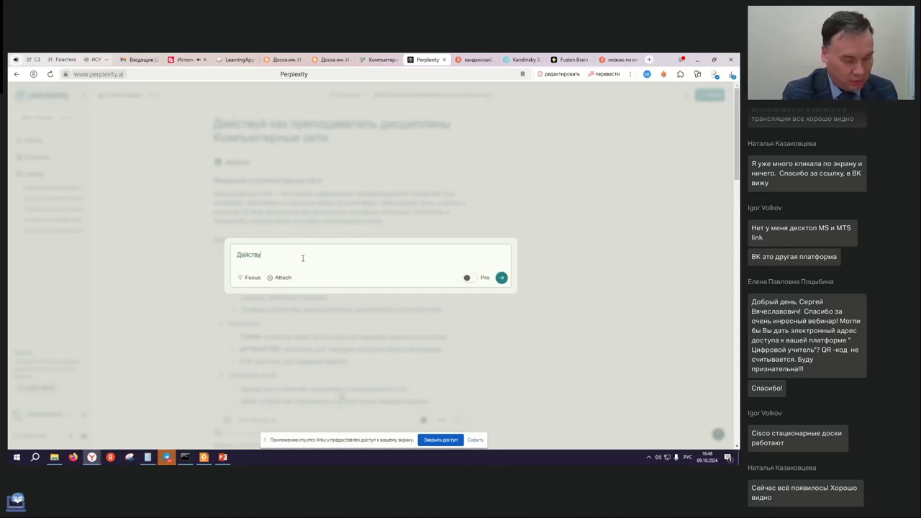
pyautogui.write('й как пре')
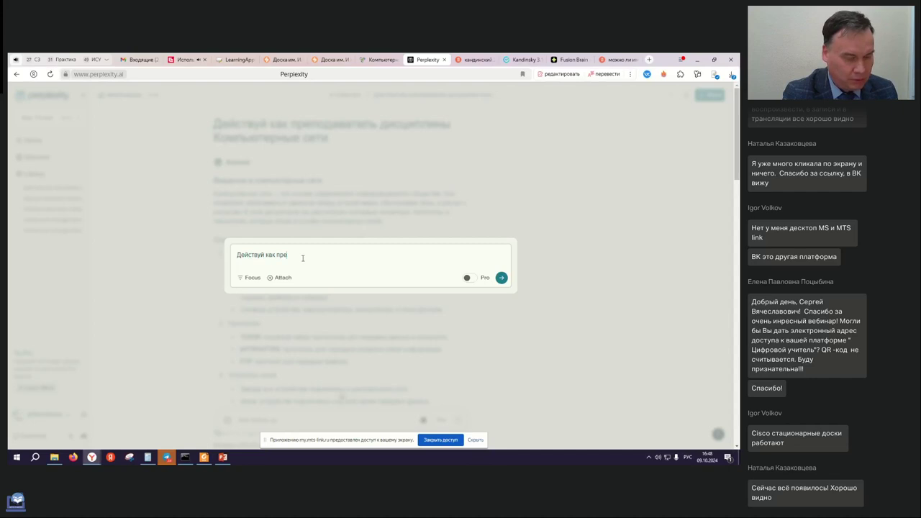
pyautogui.write('подаватель ко')
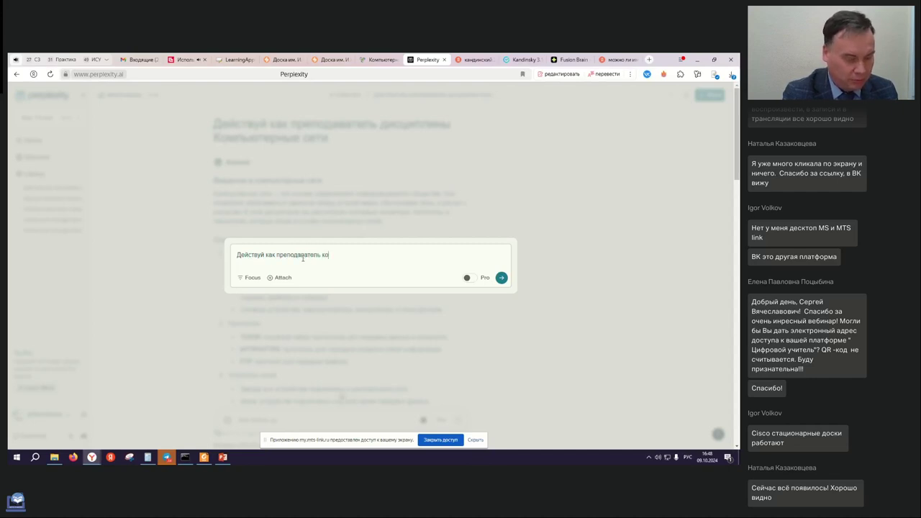
pyautogui.write('мпьютерны х сетей')
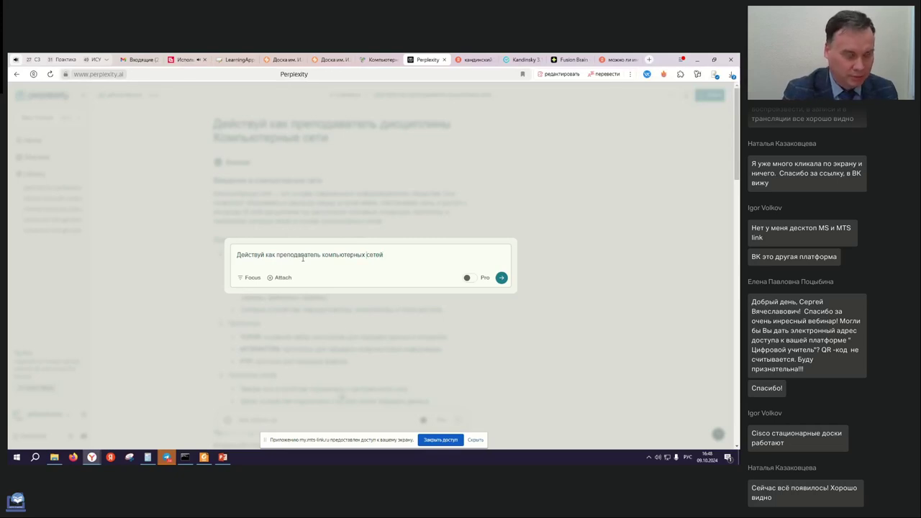
pyautogui.write('дисциплины')
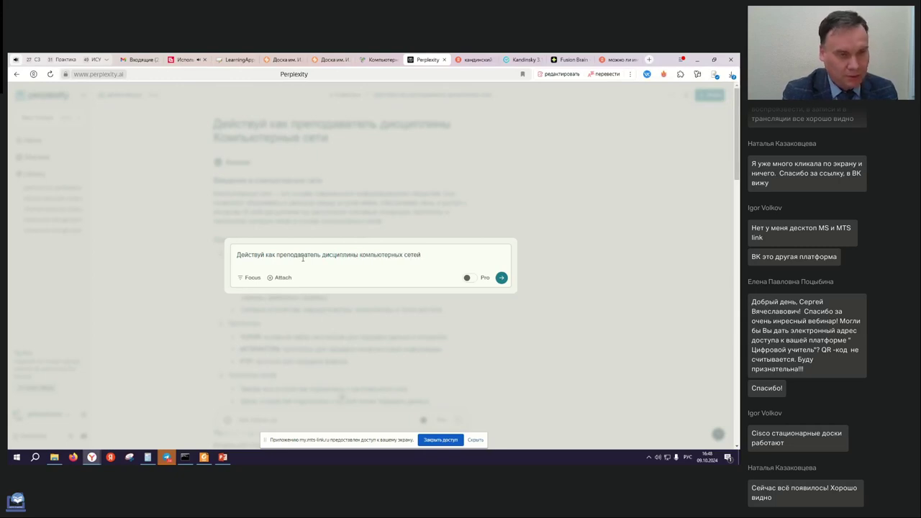
pyautogui.press('Delete')
pyautogui.write('К')
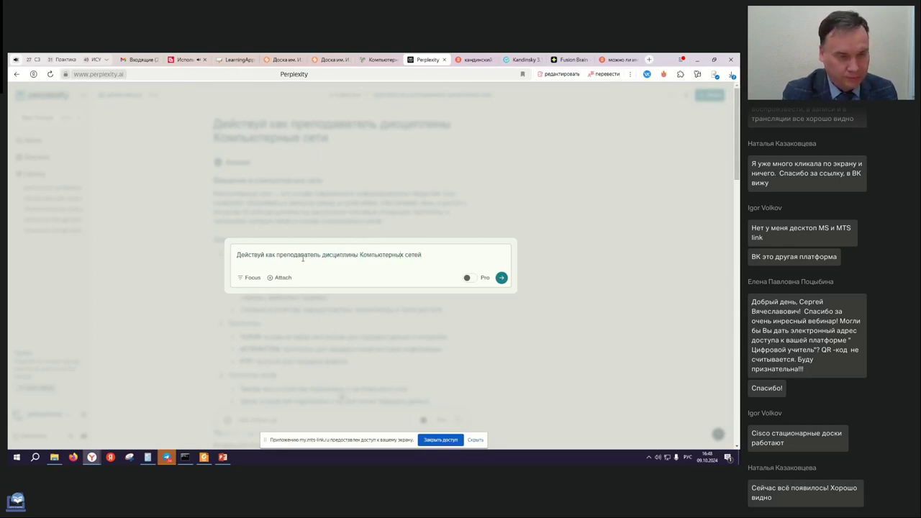
pyautogui.press('BackSpace')
pyautogui.write('е')
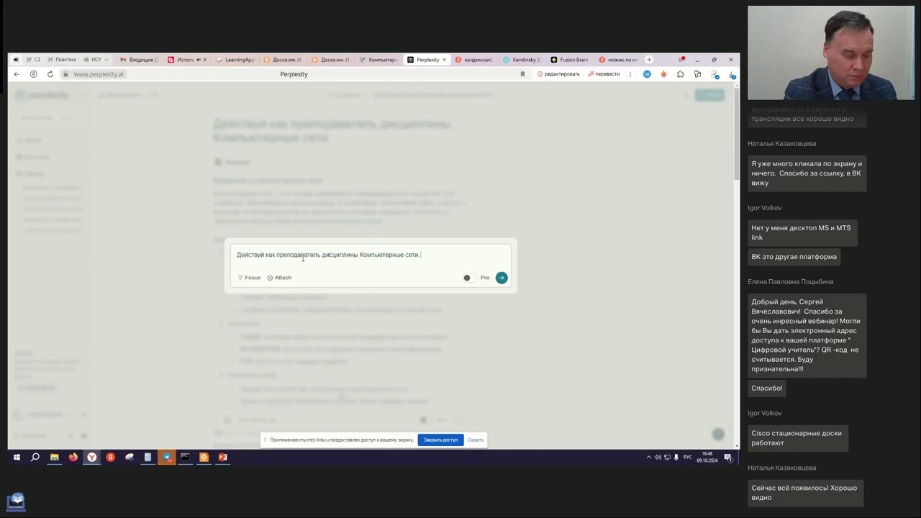
# - Add the task "Создай тест из 5 вопросов в закрытой форме." to the prompt
pyautogui.write('СОзщд')
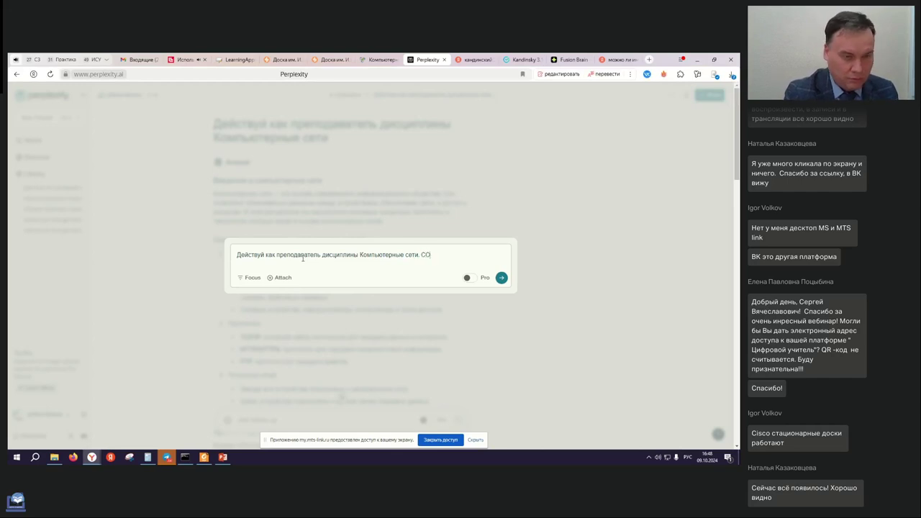
pyautogui.press('BackSpace')
pyautogui.press('BackSpace')
pyautogui.press('BackSpace')
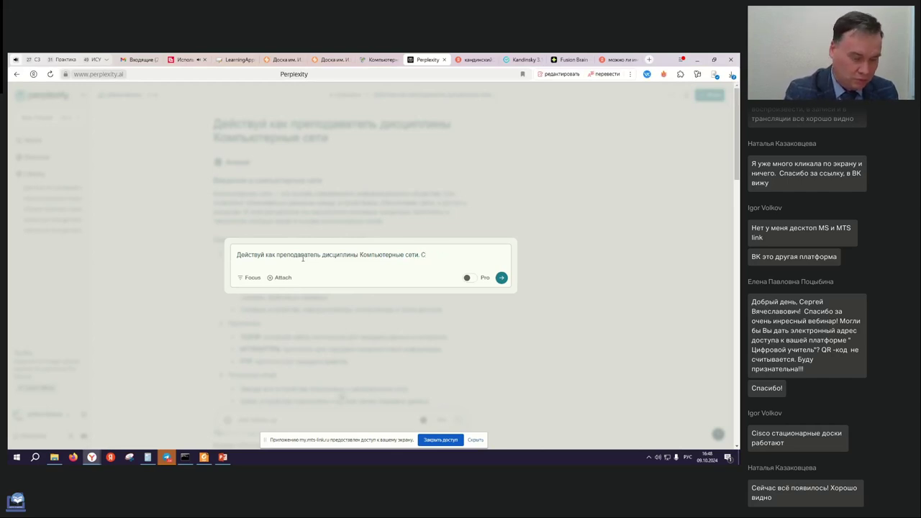
pyautogui.write('а')
pyautogui.write('з')
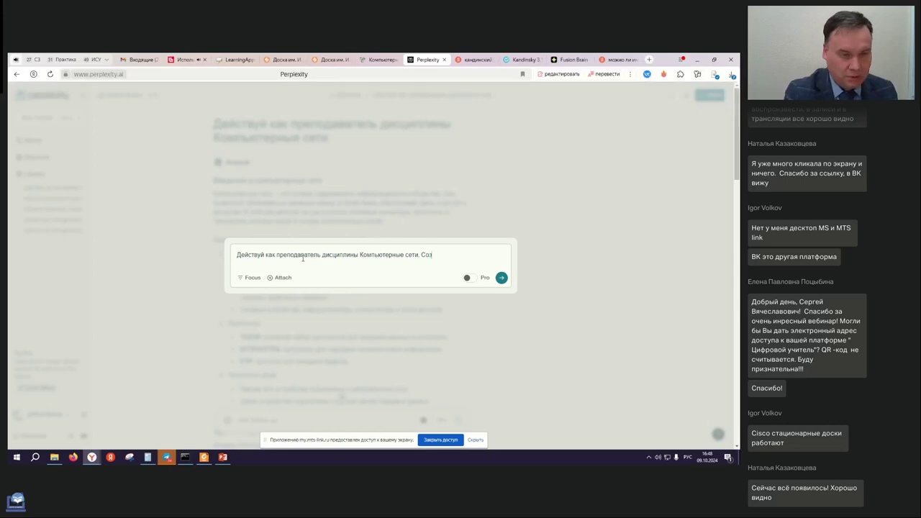
pyautogui.write('дай тест')
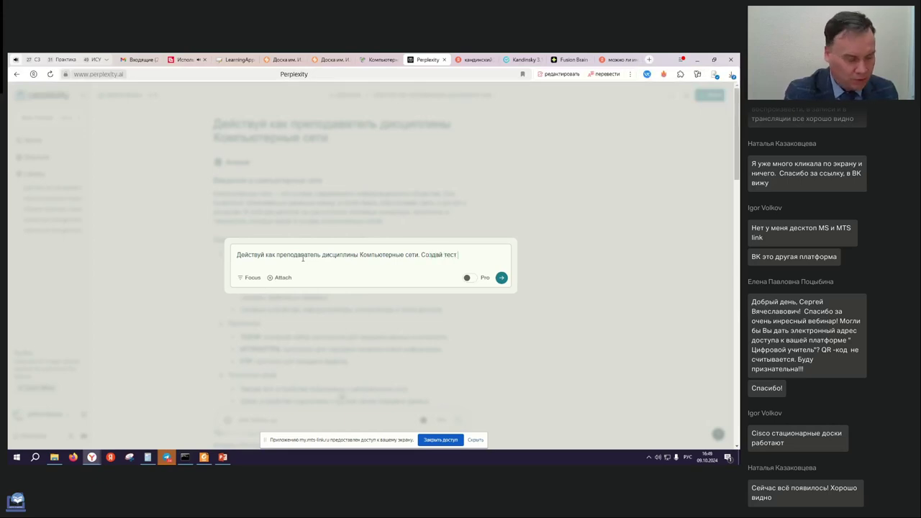
pyautogui.write(' из 5')
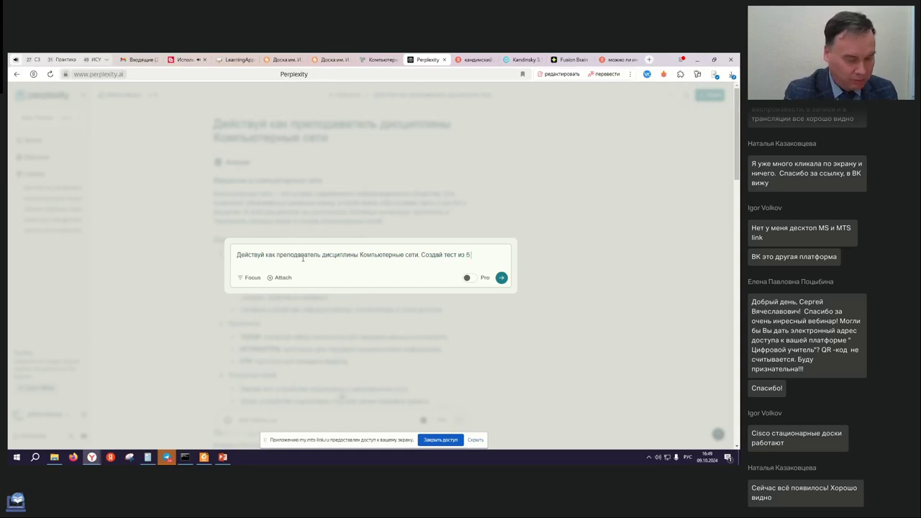
pyautogui.write(' вопрос')
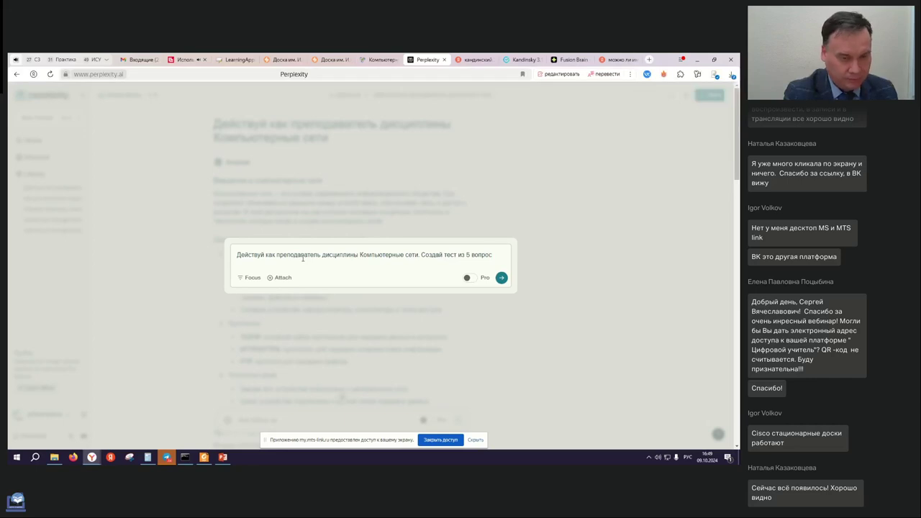
pyautogui.write('ов в з')
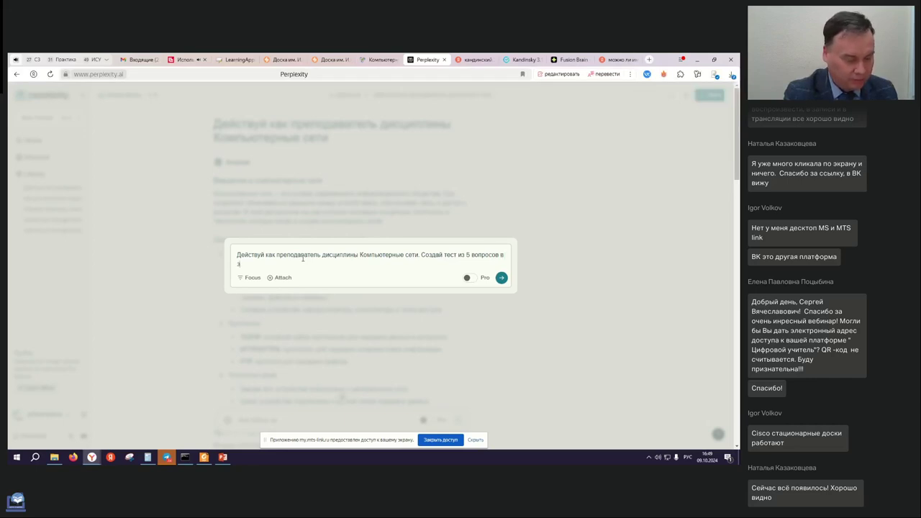
pyautogui.write('акрытой')
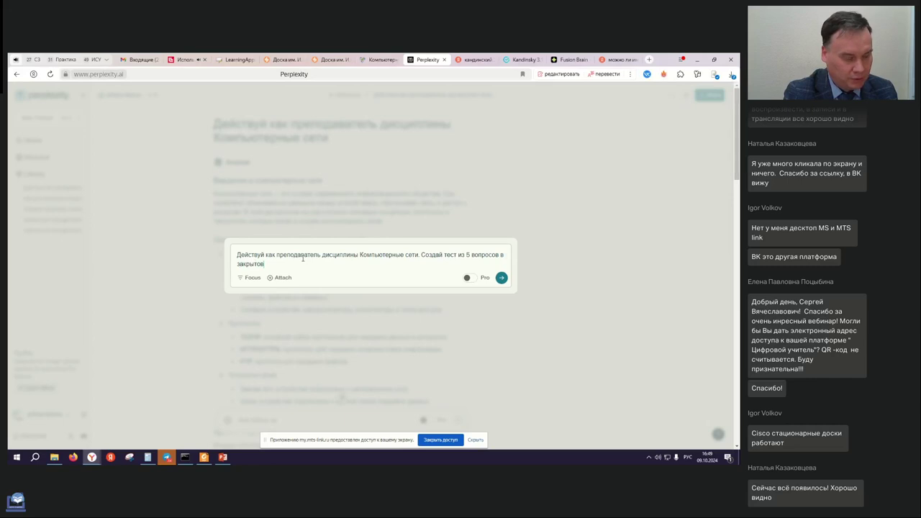
pyautogui.write(' форме')
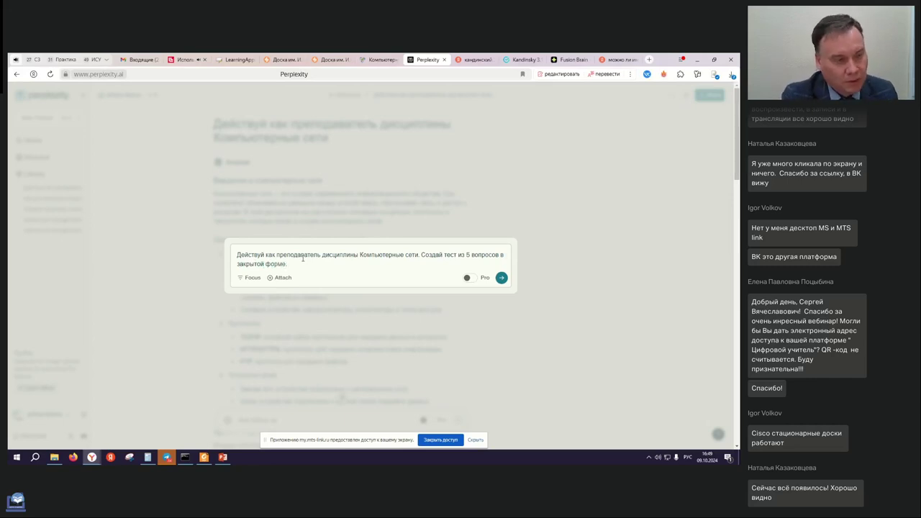
# - Add the requirement "В каждом вопросе должно быть 4 ответа." to the prompt
pyautogui.write('. К')
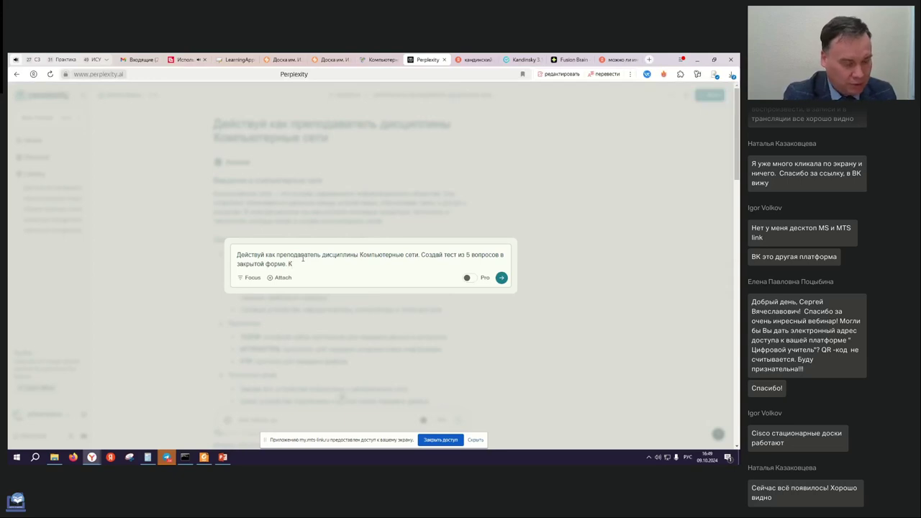
pyautogui.press('BackSpace')
pyautogui.write('В каж')
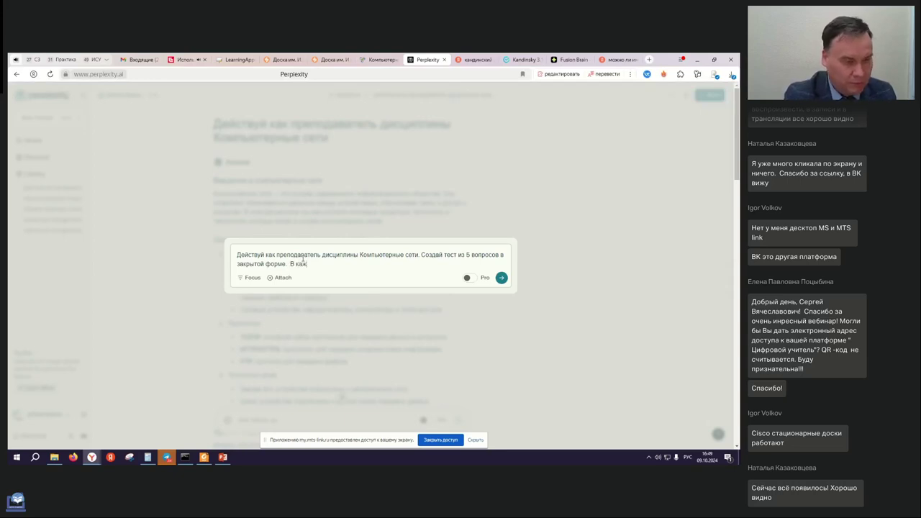
pyautogui.write('дом вопросе должно')
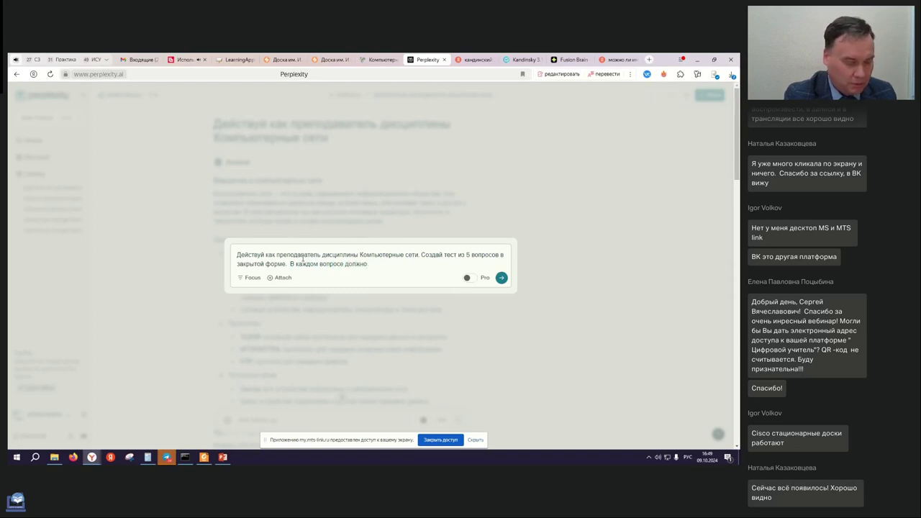
pyautogui.write(' быть 4 ответа')
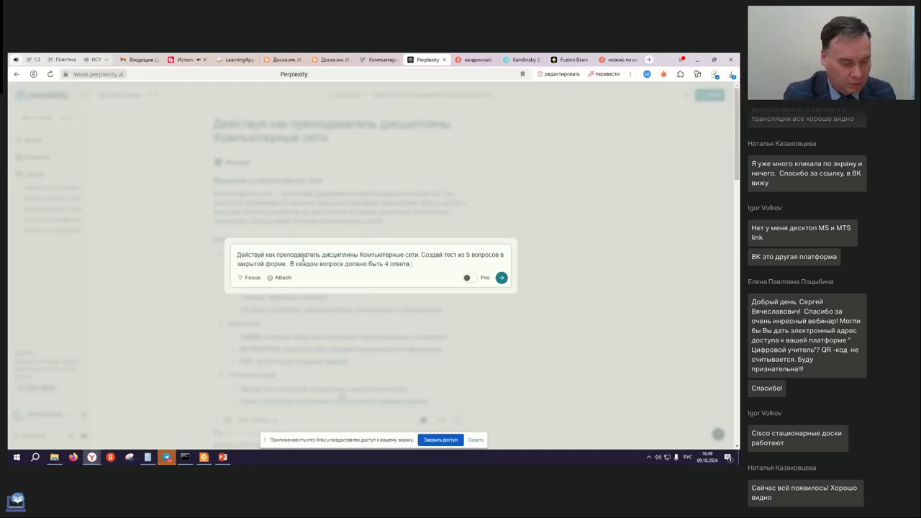
# - Add the multiple-choice condition "Ответы содержать множественный выбор." to the prompt
pyautogui.write('. Тест')
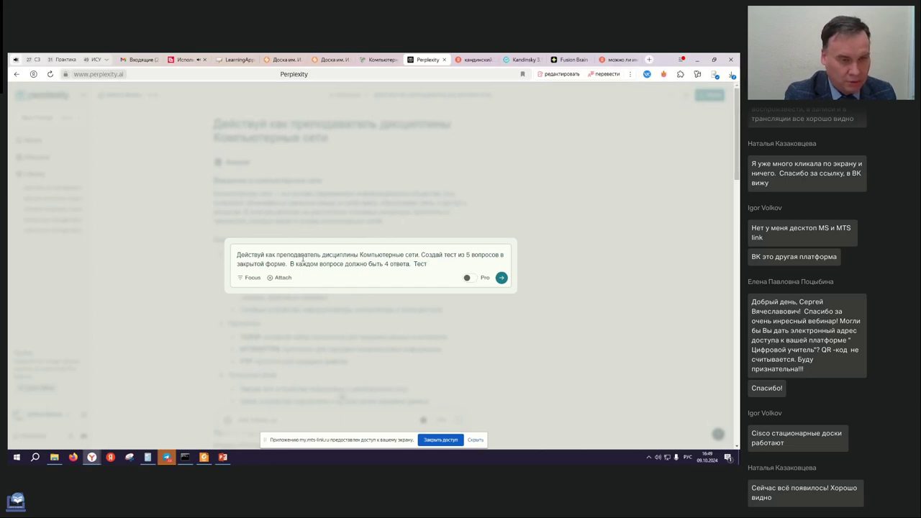
pyautogui.press('BackSpace')
pyautogui.press('BackSpace')
pyautogui.press('BackSpace')
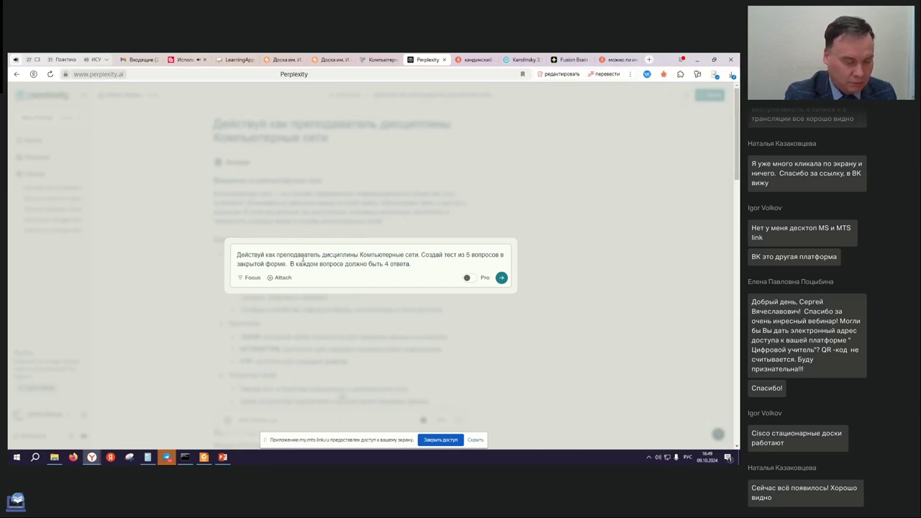
pyautogui.write('Ответы')
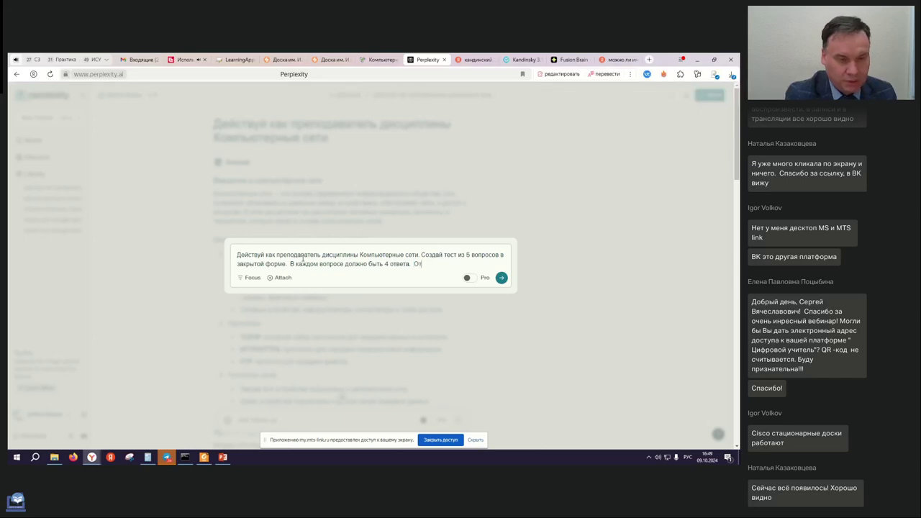
pyautogui.write(' соде')
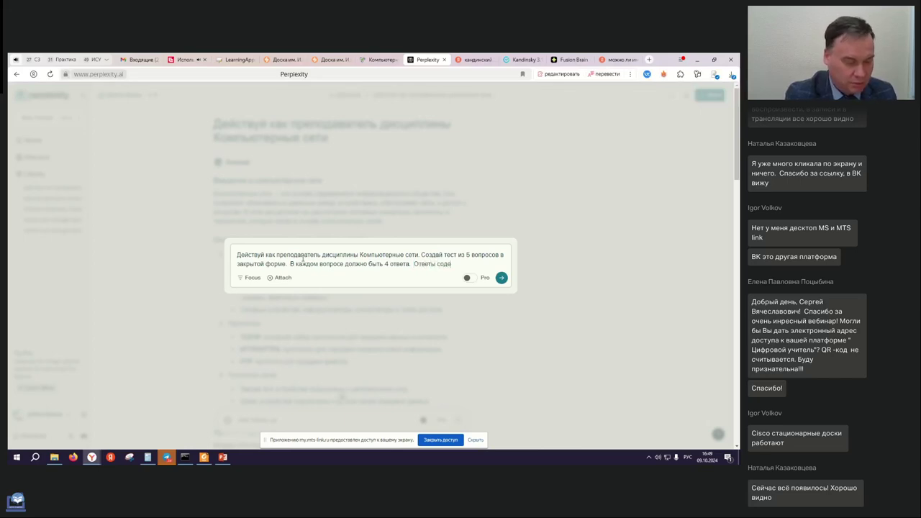
pyautogui.write('ржать множественный')
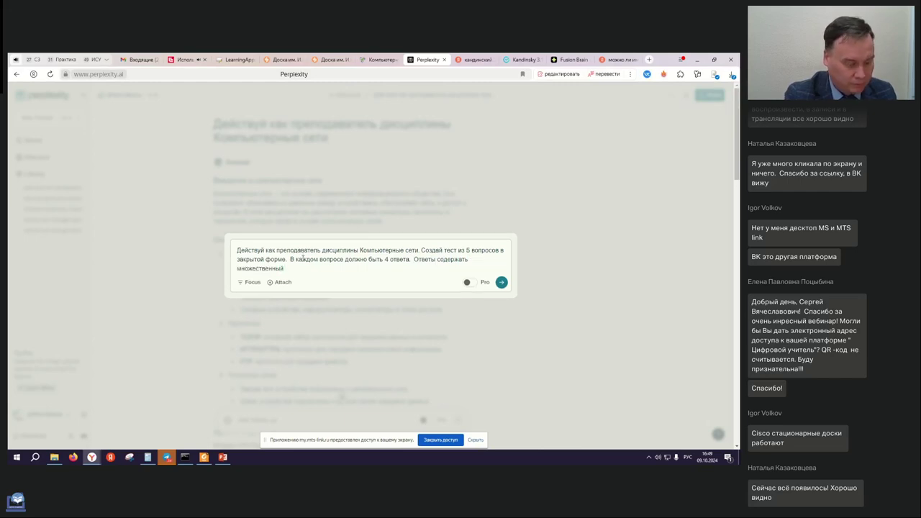
pyautogui.write(' выбор')
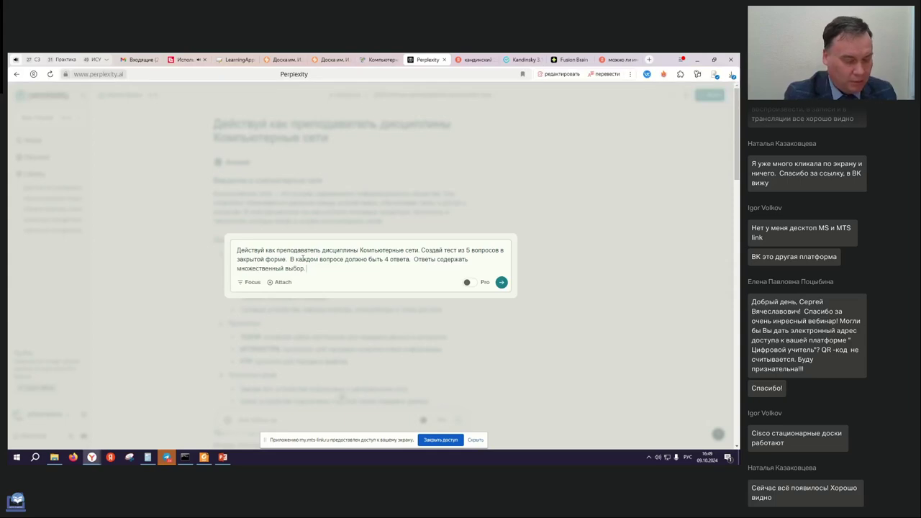
# - Finish the prompt with the instruction "Укажи правильные ответы" and submit it
pyautogui.write('. Укажи')
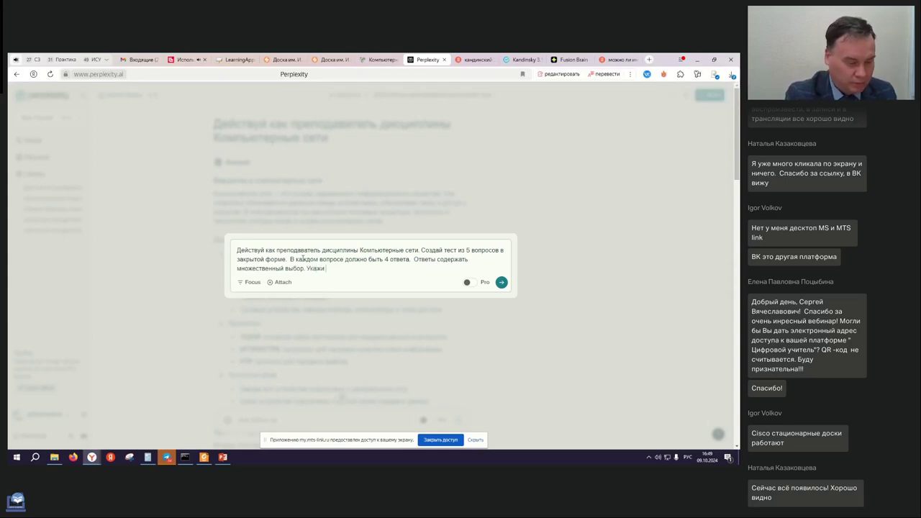
pyautogui.write(' правильны')
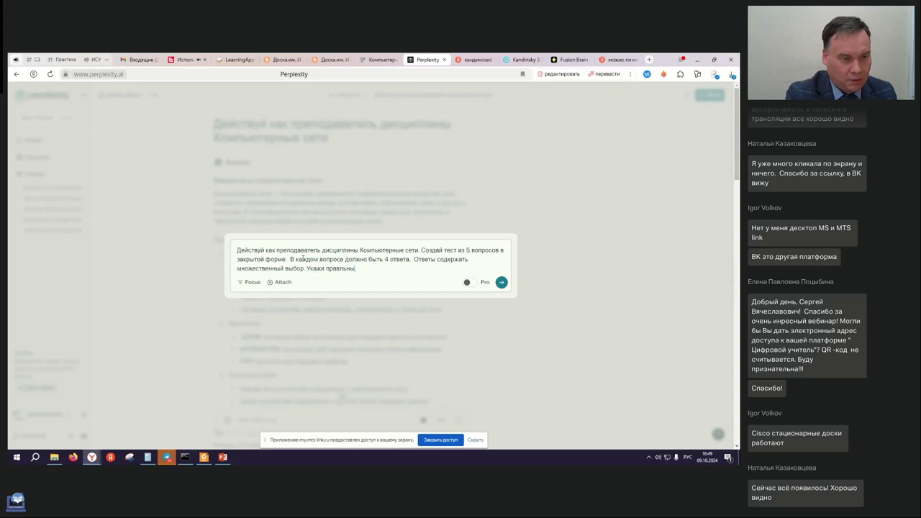
pyautogui.write('ильные')
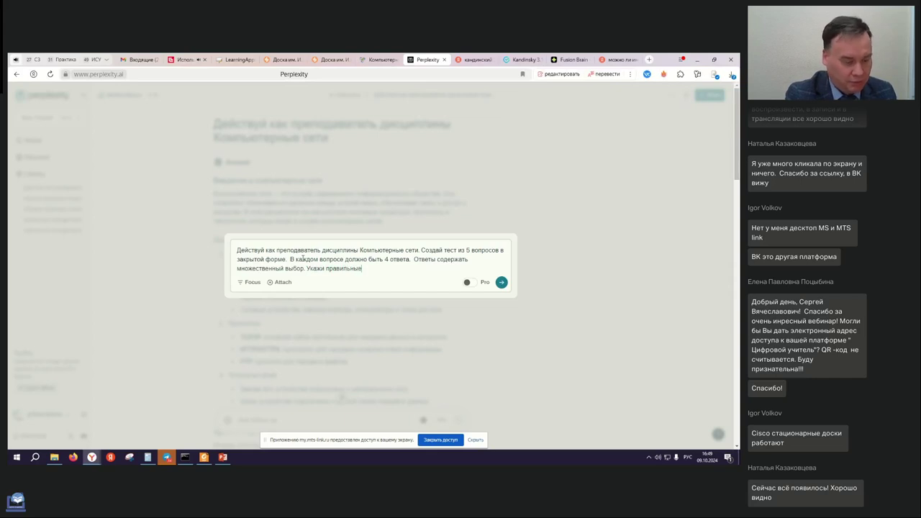
pyautogui.write(' ответы')
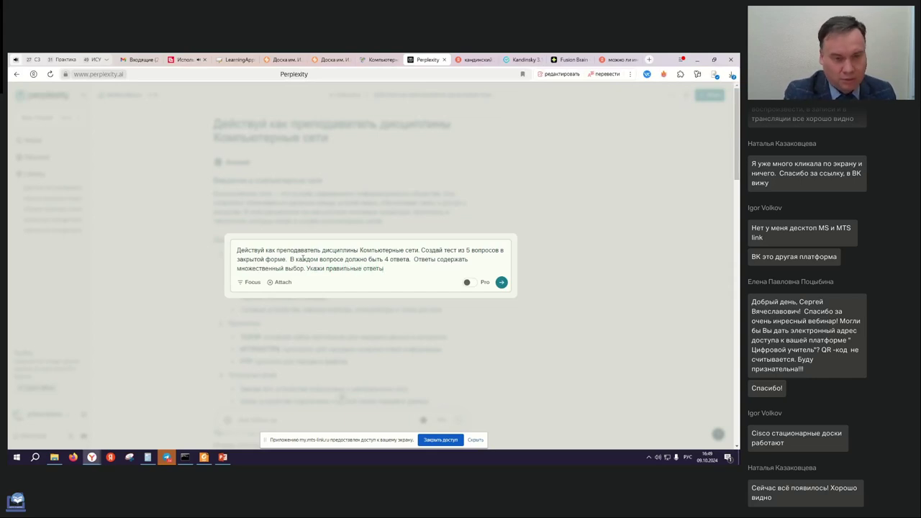
pyautogui.click(502, 282)
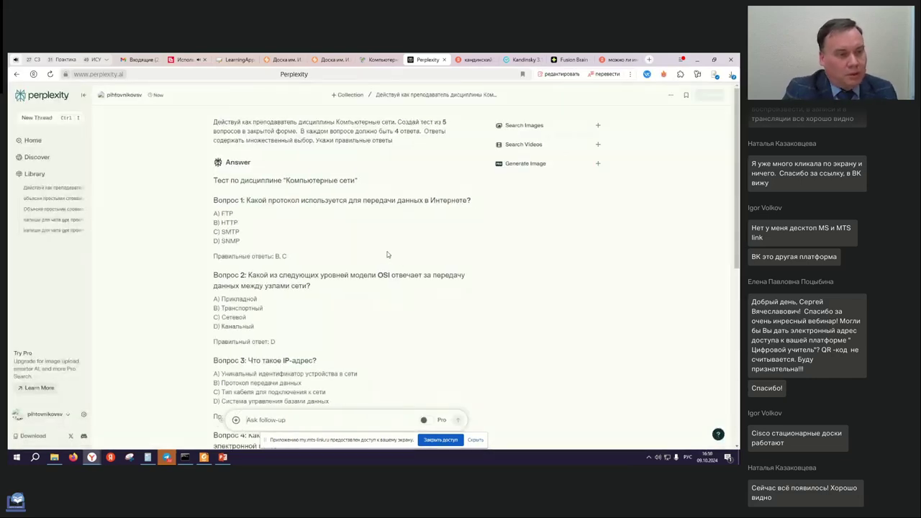
# - Review the generated test and copy the text of question 1, "Какой протокол используется для передачи данных в Интернете?"
pyautogui.scroll(-3, 324, 273)
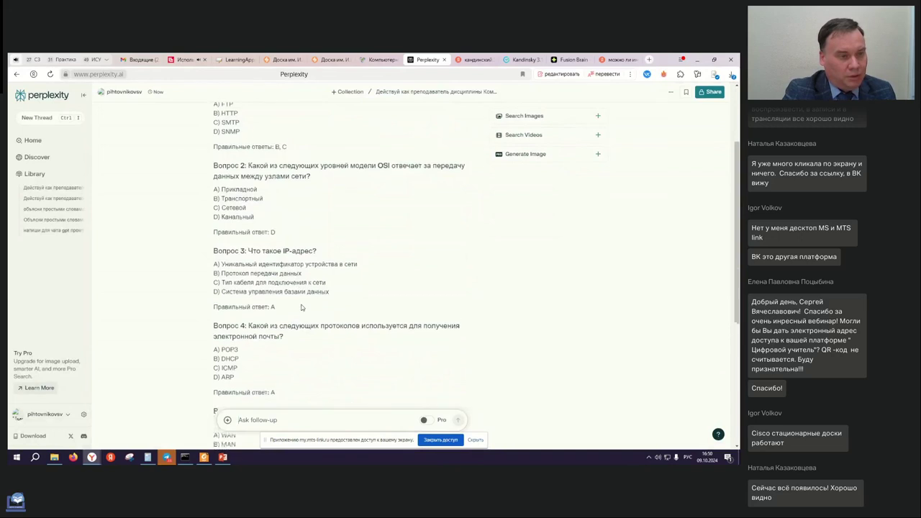
pyautogui.scroll(3, 305, 289)
pyautogui.scroll(-5, 305, 288)
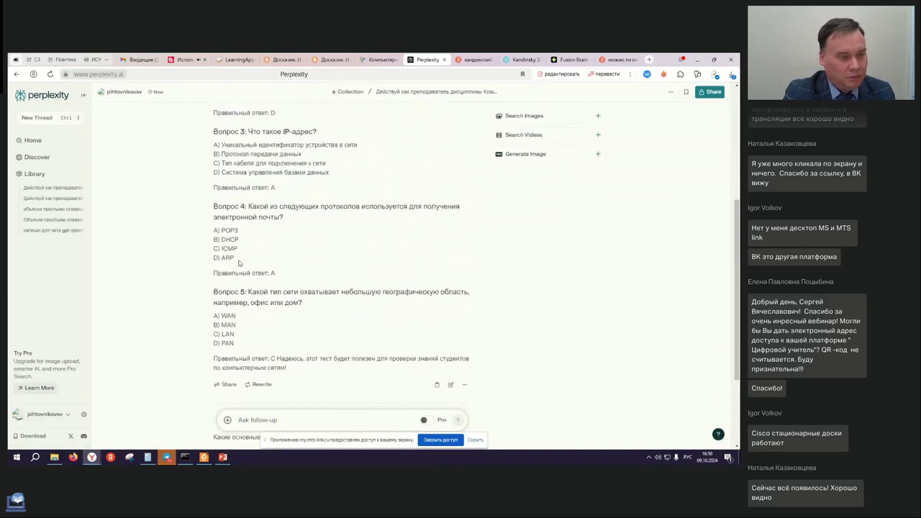
pyautogui.scroll(2, 236, 240)
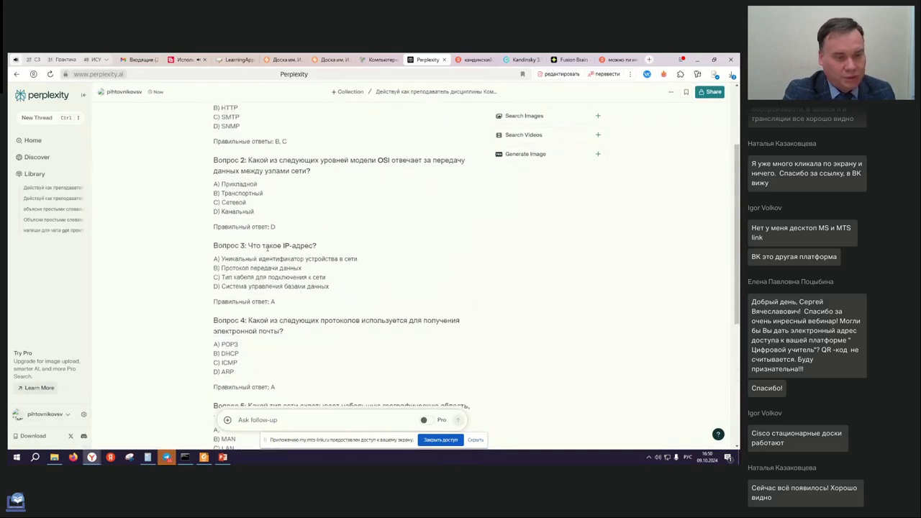
pyautogui.scroll(-3, 431, 345)
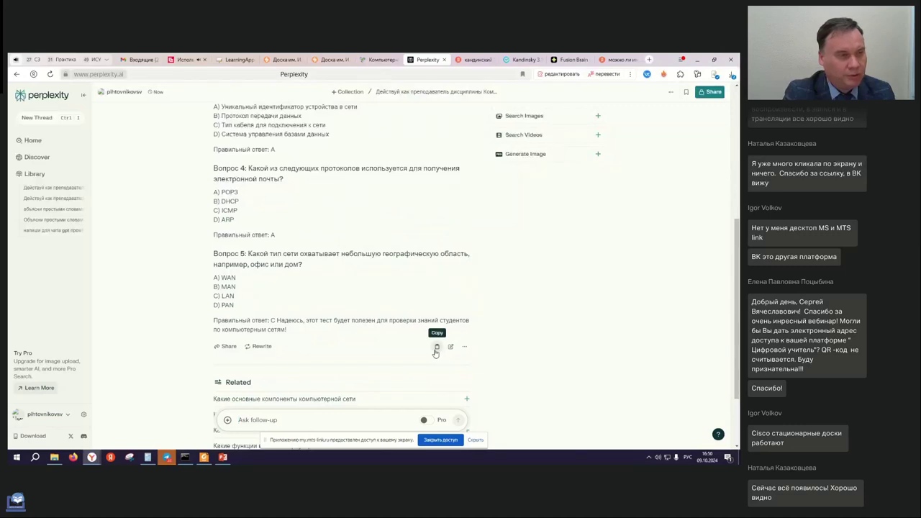
pyautogui.scroll(5, 254, 177)
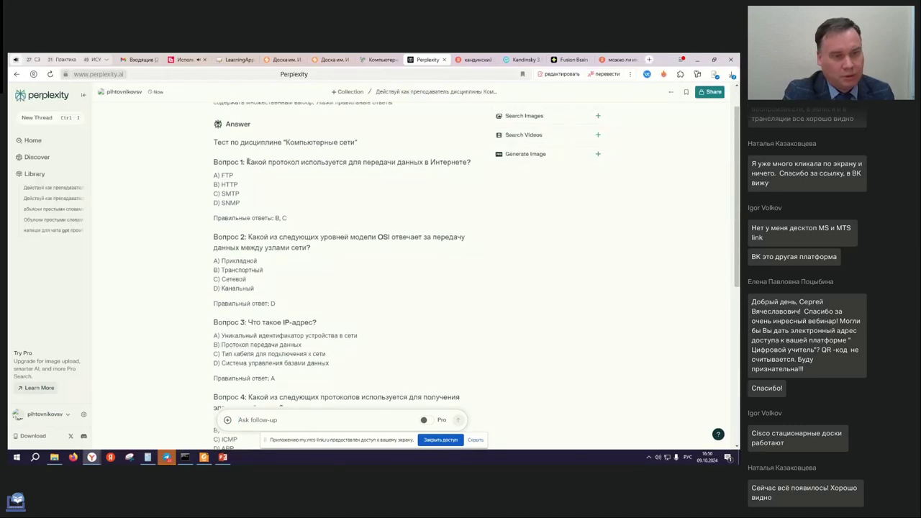
pyautogui.moveTo(247, 162); pyautogui.dragTo(471, 162)
pyautogui.hotkey('ctrl', 'c')
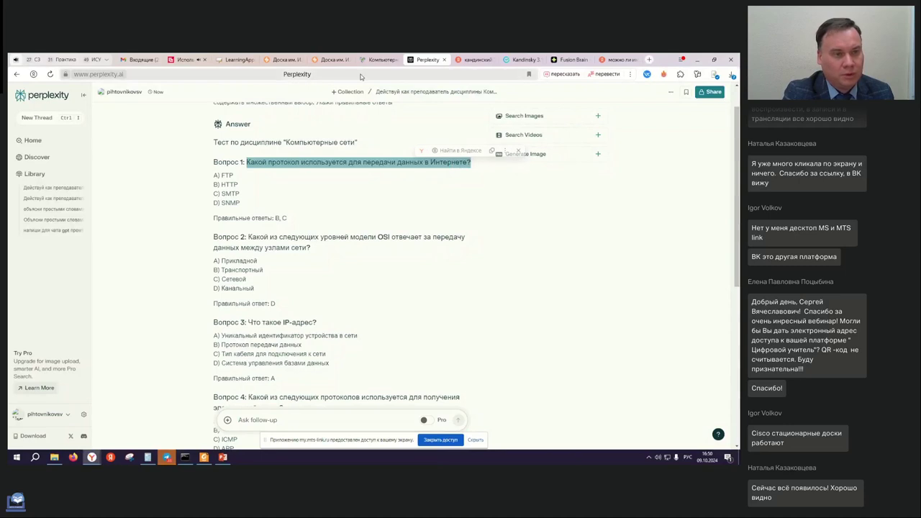
# - Switch to Online Test Pad, add a multiple-choice question (Множественный выбор) and paste the copied text as its question text
pyautogui.click(379, 59)
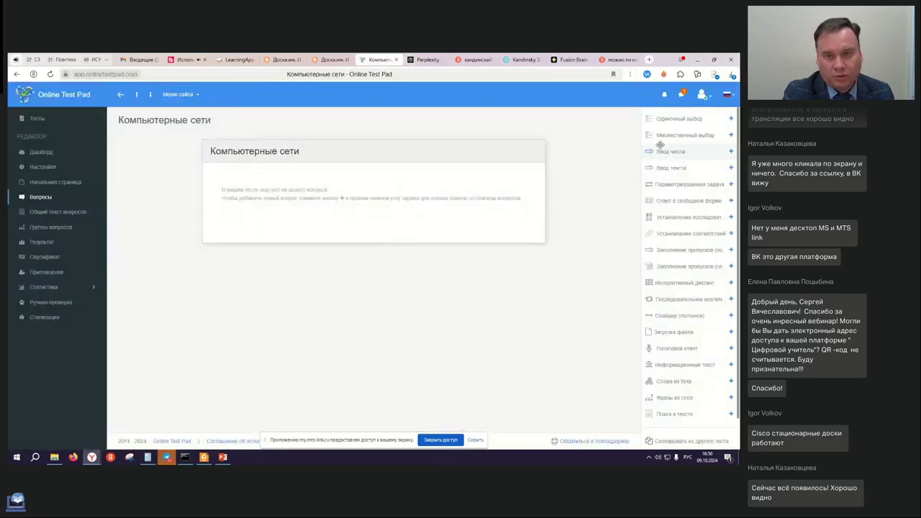
pyautogui.click(731, 135)
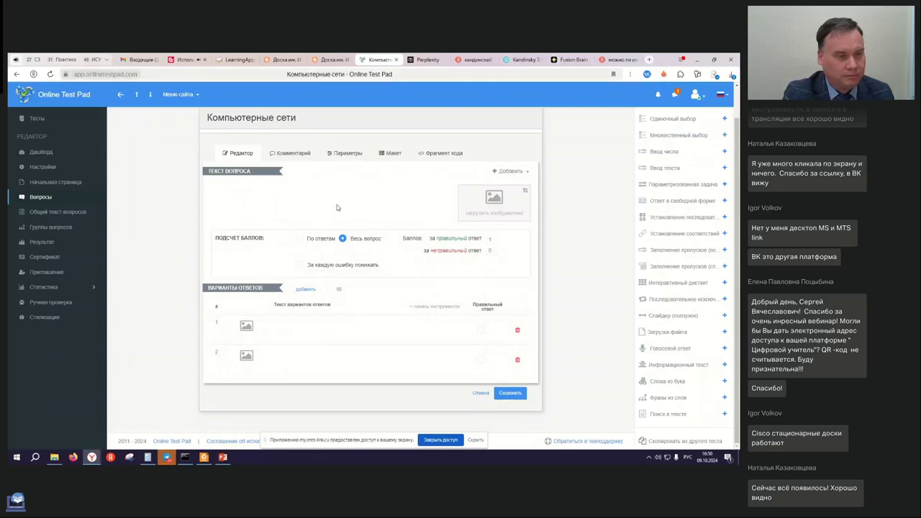
pyautogui.click(305, 224)
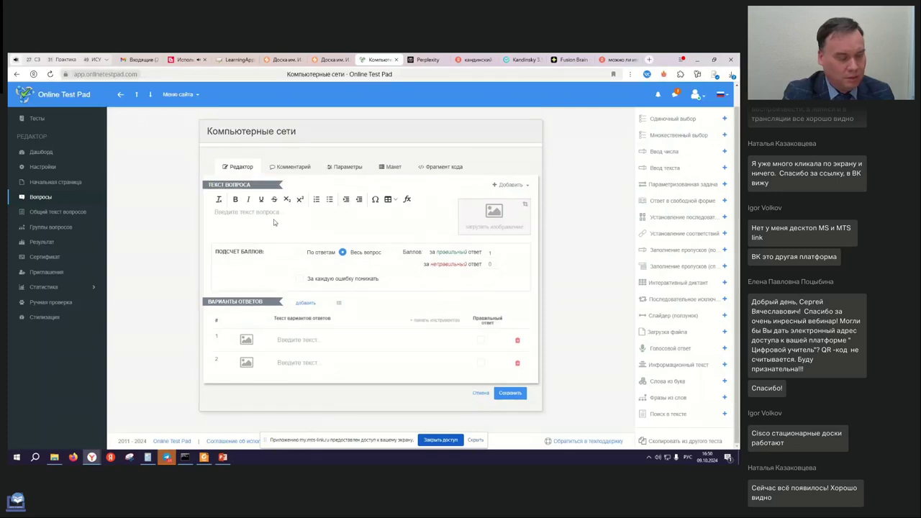
pyautogui.hotkey('ctrl', 'v')
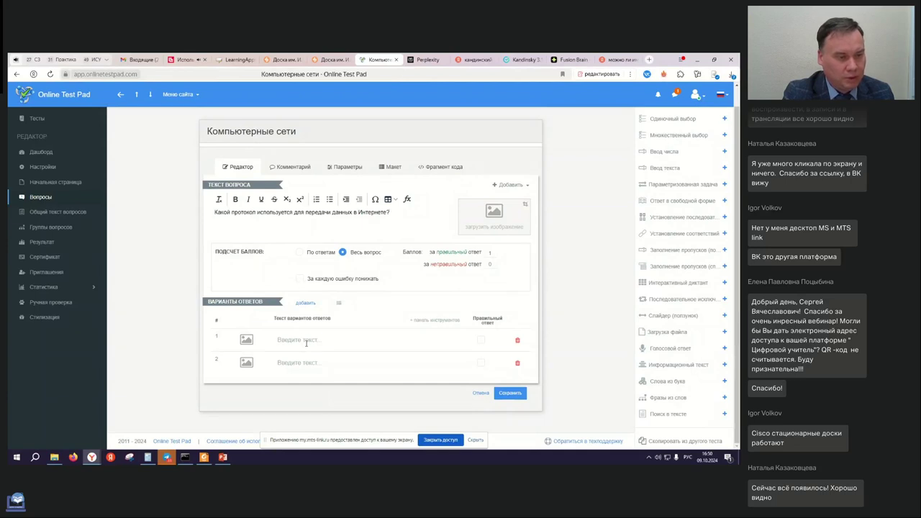
# - Add two more answer options and paste question 1's answers A–D, copied from Perplexity, into the first option
pyautogui.doubleClick(305, 302)
pyautogui.click(315, 343)
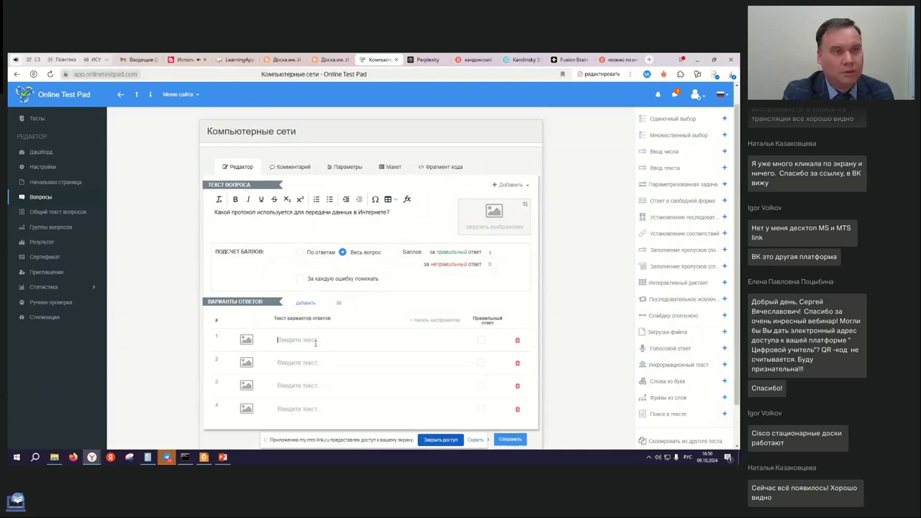
pyautogui.click(428, 59)
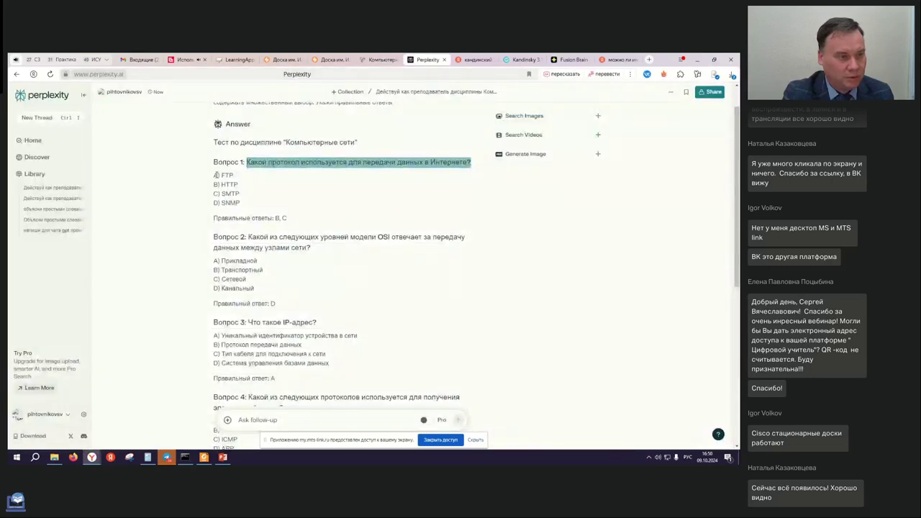
pyautogui.moveTo(214, 174); pyautogui.dragTo(241, 204)
pyautogui.hotkey('ctrl', 'c')
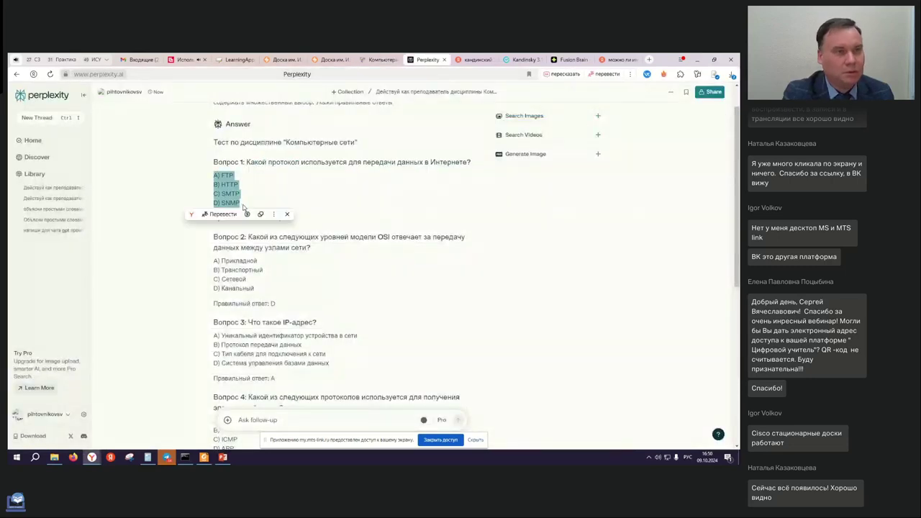
pyautogui.click(379, 60)
pyautogui.click(314, 334)
pyautogui.hotkey('ctrl', 'v')
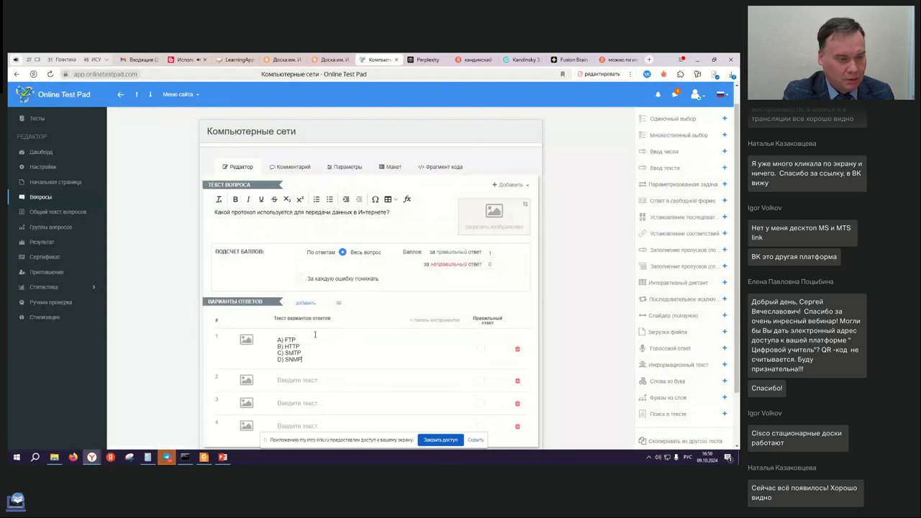
# - Move the lines "B) HTTP", "C) SMTP" and "D) SNMP" from the first answer option to the second
pyautogui.moveTo(278, 348); pyautogui.dragTo(303, 360)
pyautogui.hotkey('ctrl', 'c')
pyautogui.click(312, 360)
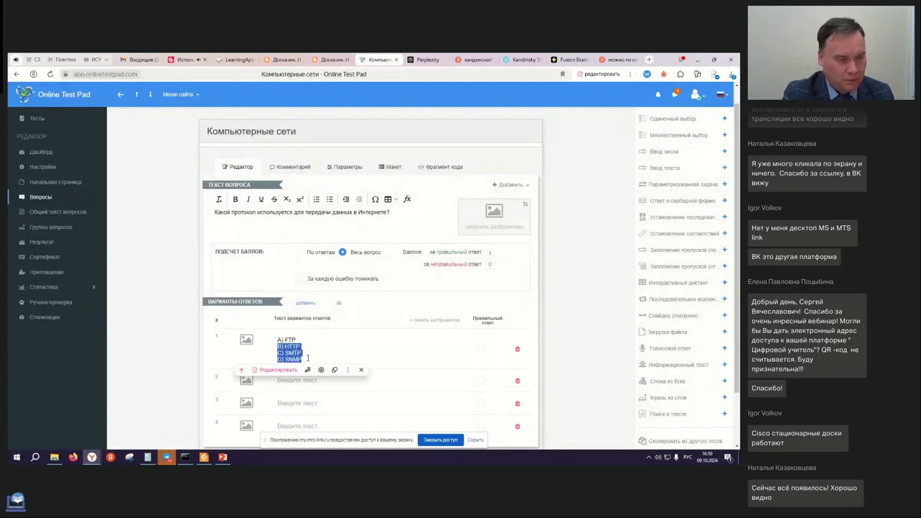
pyautogui.press('BackSpace')
pyautogui.click(295, 369)
pyautogui.hotkey('ctrl', 'v')
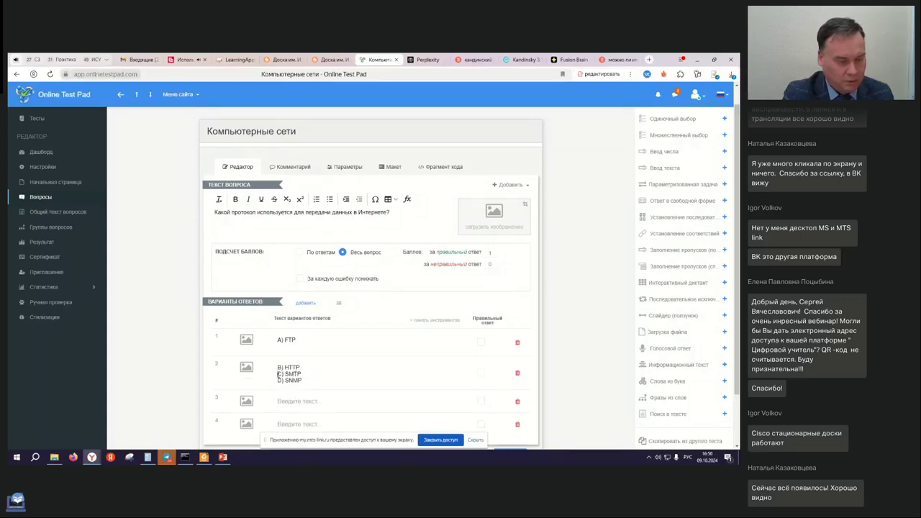
# - Move the lines "C) SMTP" and "D) SNMP" from the second answer option to the third
pyautogui.moveTo(279, 373); pyautogui.dragTo(302, 381)
pyautogui.hotkey('ctrl', 'c')
pyautogui.press('BackSpace')
pyautogui.click(293, 394)
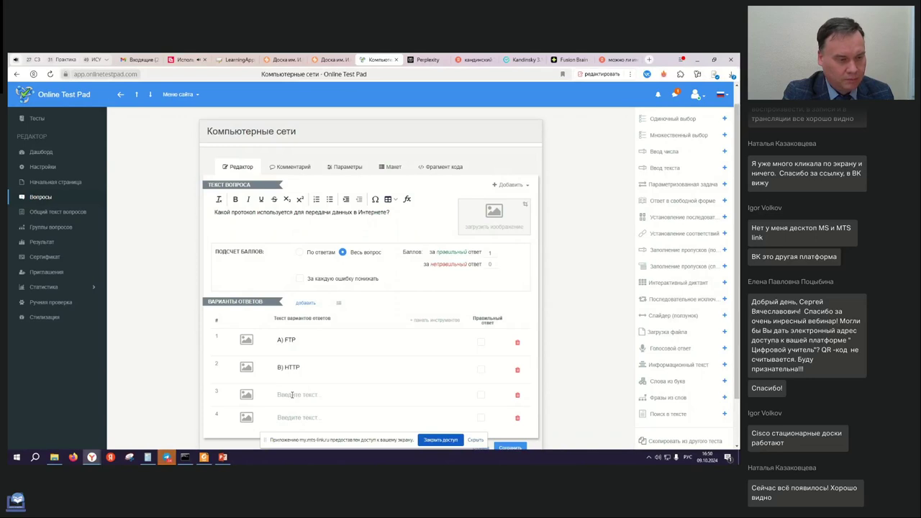
pyautogui.hotkey('ctrl', 'v')
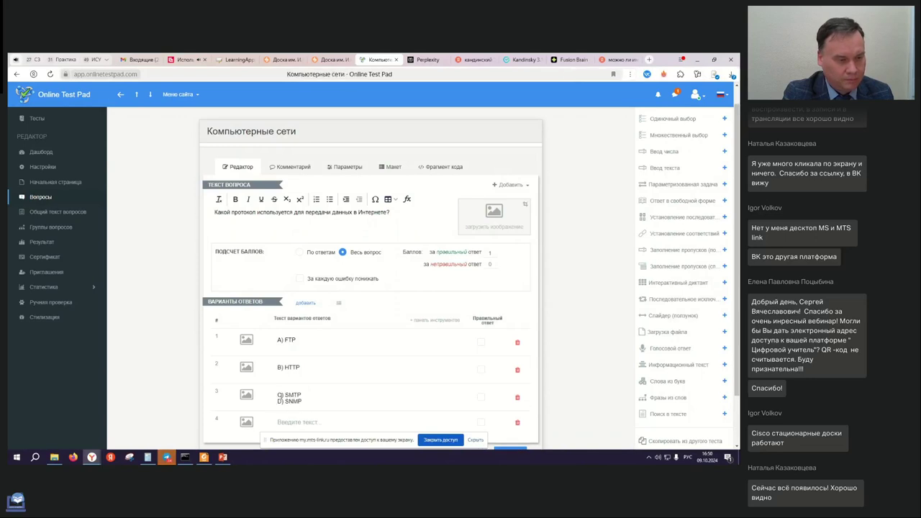
# - Move the line "D) SNMP" from the third answer option to the fourth
pyautogui.moveTo(277, 401); pyautogui.dragTo(312, 406)
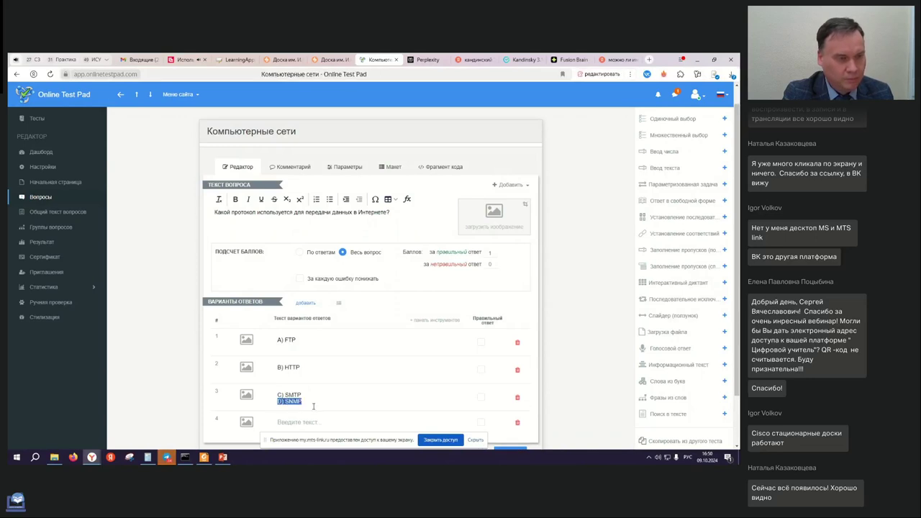
pyautogui.hotkey('ctrl', 'x')
pyautogui.click(295, 425)
pyautogui.hotkey('ctrl', 'v')
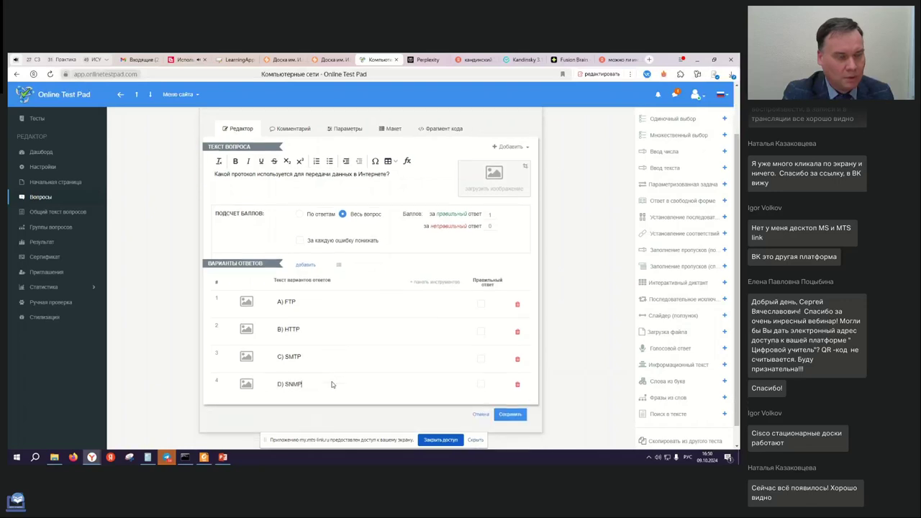
# - Mark "B) HTTP" as the correct answer and save the question
pyautogui.scroll(-1, 333, 385)
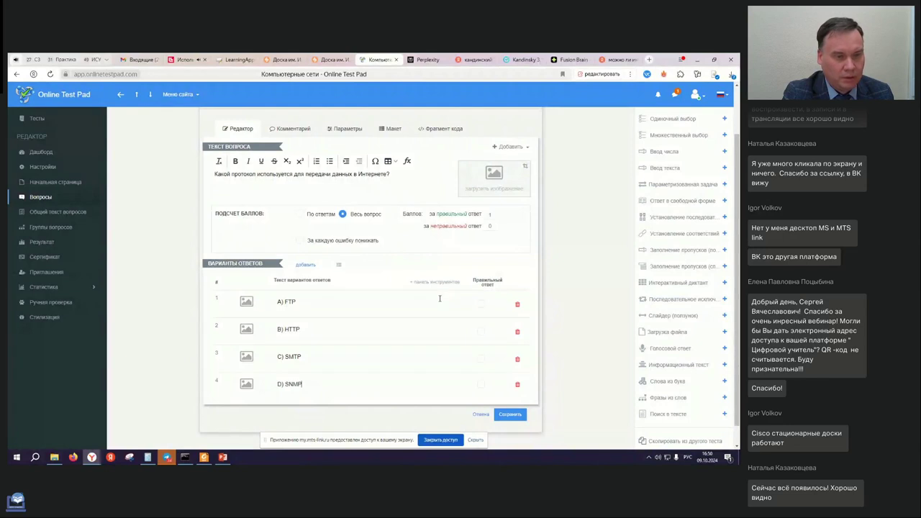
pyautogui.click(481, 331)
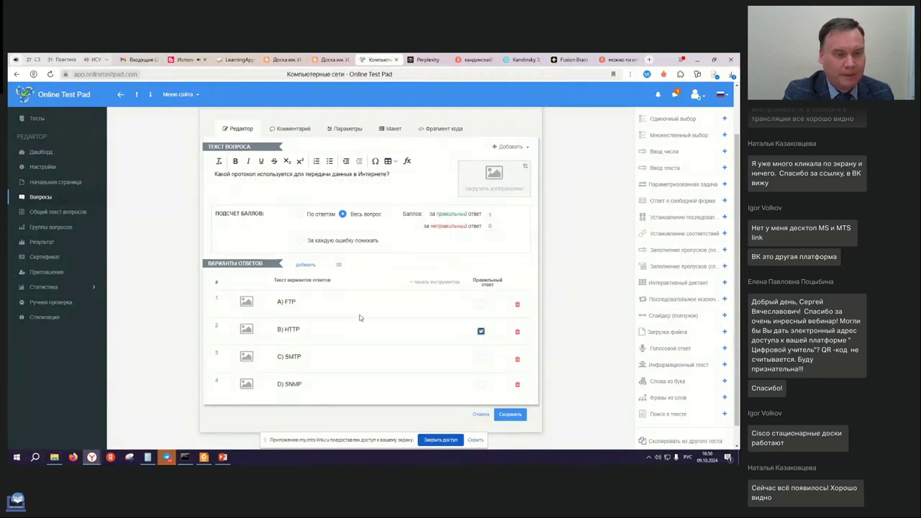
pyautogui.scroll(-1, 360, 313)
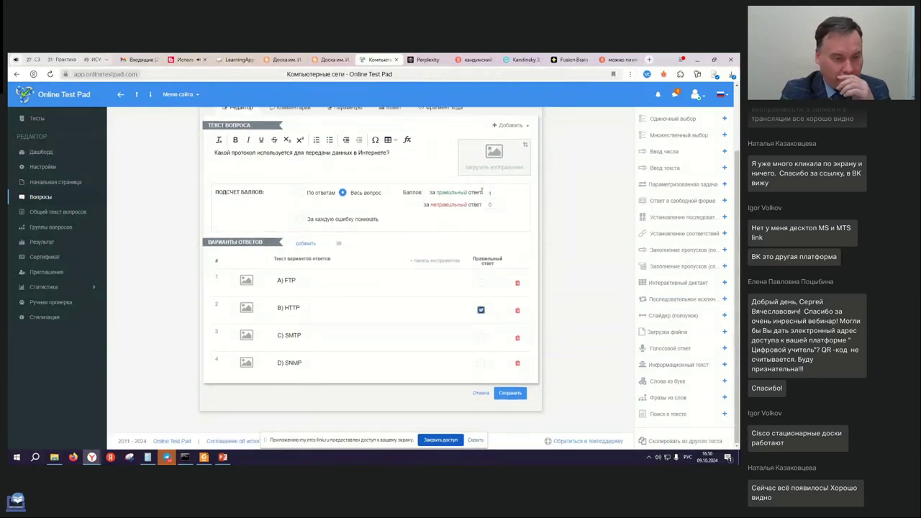
pyautogui.click(509, 393)
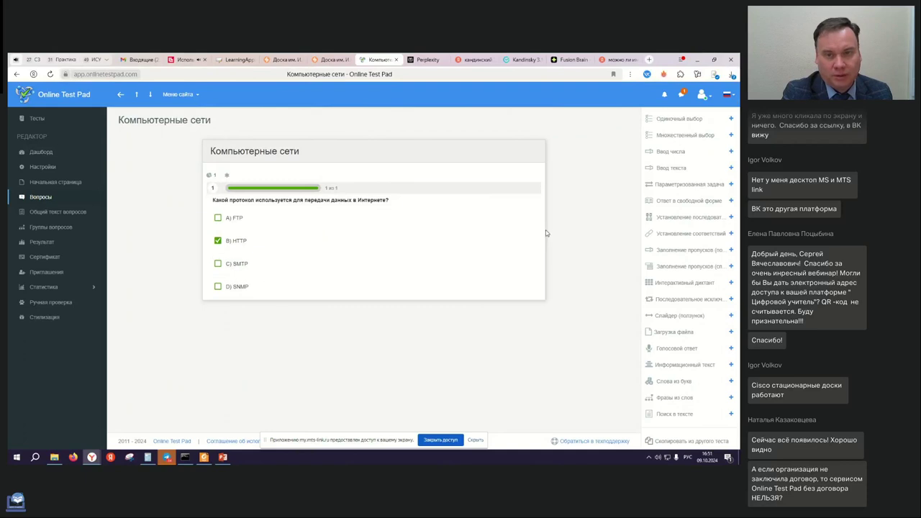
# - Add a second multiple-choice question with Perplexity's text "Какой из следующих уровней модели OSI отвечает за передачу данных между узлами сети?"
pyautogui.click(731, 136)
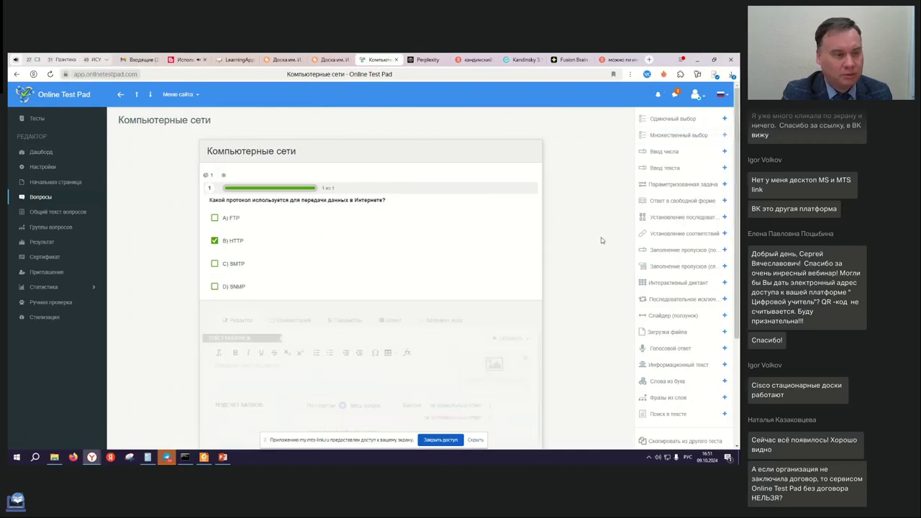
pyautogui.click(427, 59)
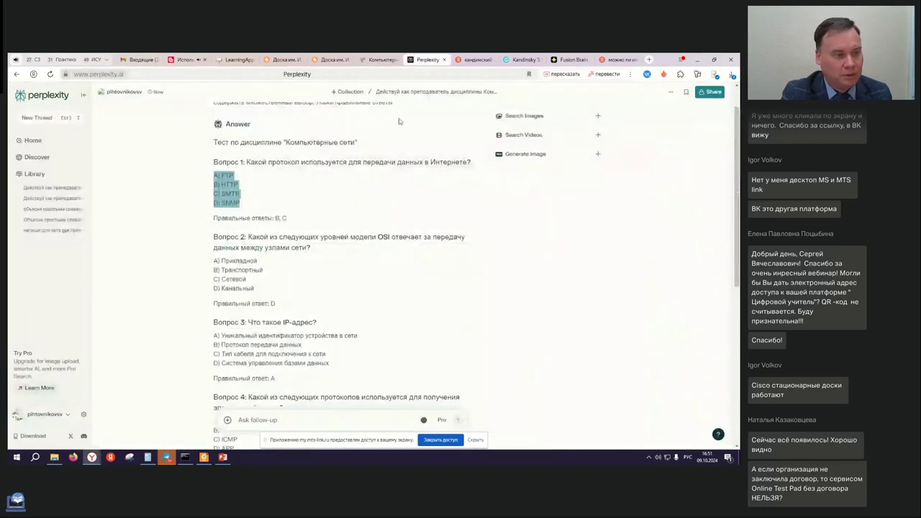
pyautogui.moveTo(249, 234); pyautogui.dragTo(325, 252)
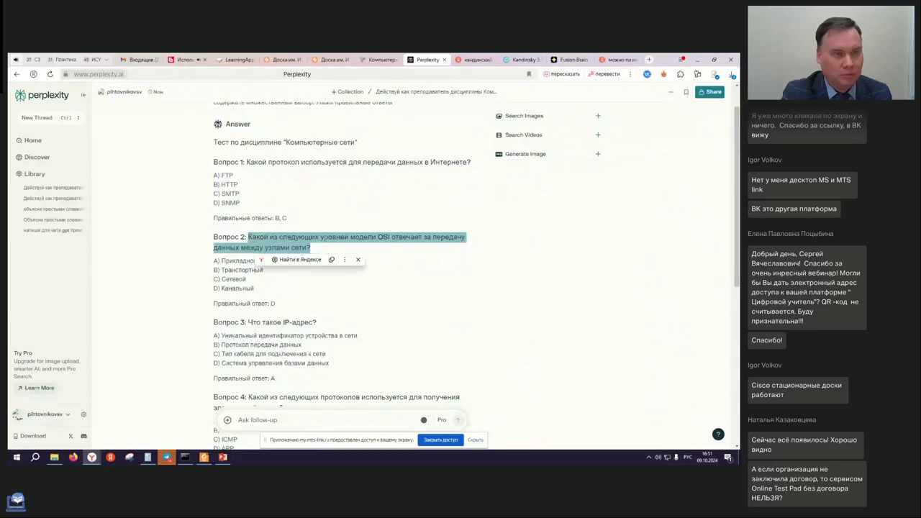
pyautogui.click(379, 59)
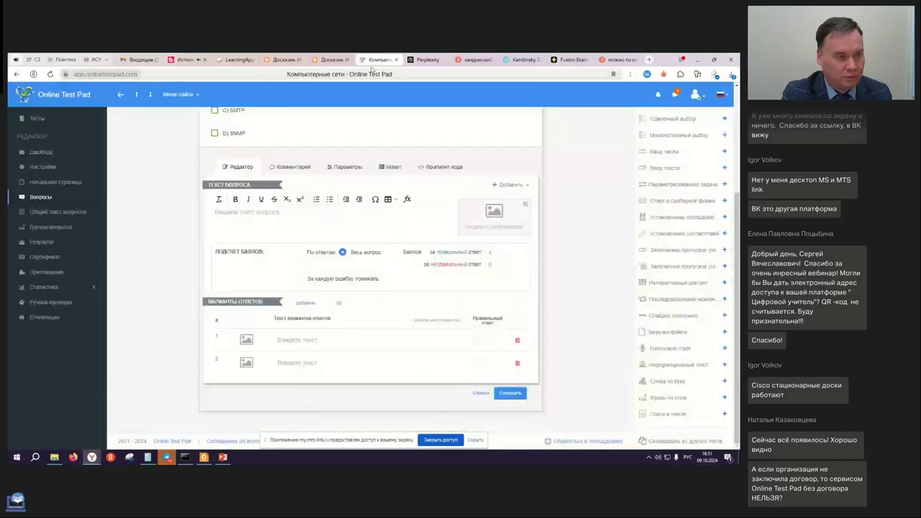
pyautogui.click(280, 223)
pyautogui.hotkey('ctrl', 'v')
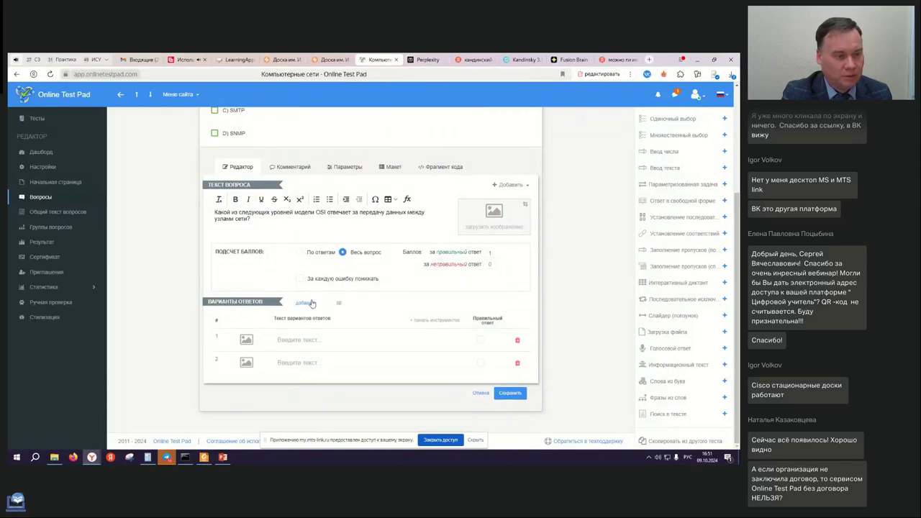
# - Add two more answer options to the second question and copy Perplexity's four answers for question 2
pyautogui.click(305, 303)
pyautogui.click(305, 303)
pyautogui.click(428, 59)
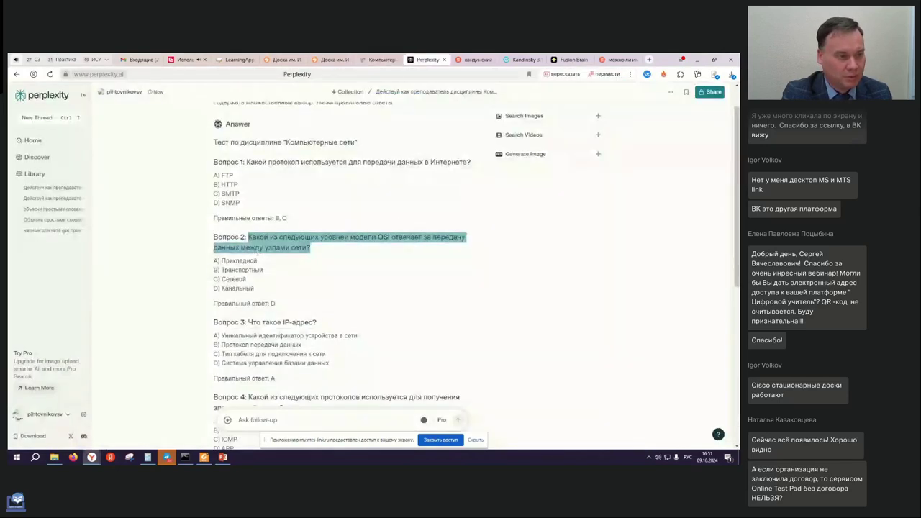
pyautogui.moveTo(216, 261); pyautogui.dragTo(272, 292)
pyautogui.click(379, 59)
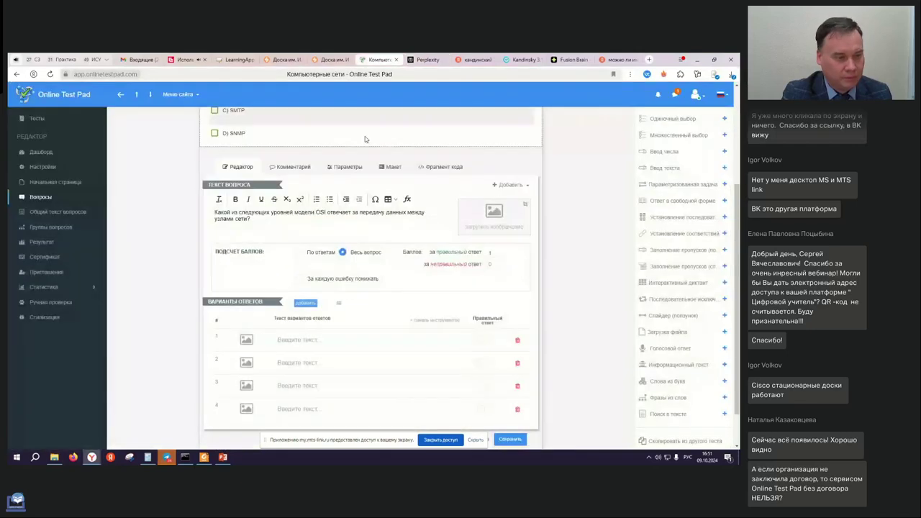
# - Fill the first answer option with "A) Прикладной" and the second with "B) Транспортный", moving the surplus lines out of each
pyautogui.click(327, 343)
pyautogui.hotkey('ctrl', 'v')
pyautogui.moveTo(278, 346); pyautogui.dragTo(322, 380)
pyautogui.press('BackSpace')
pyautogui.hotkey('ctrl', 'v')
pyautogui.press('BackSpace')
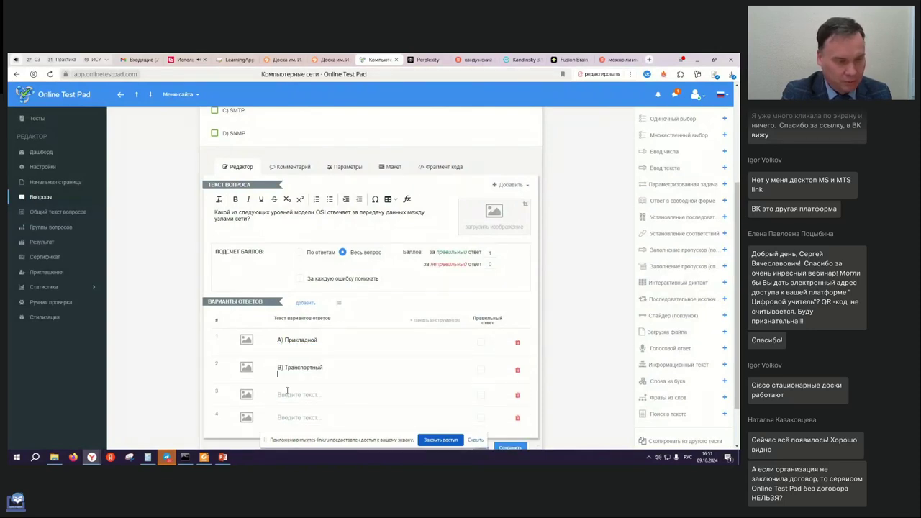
# - Fill the third answer option with "C) Сетевой" and the fourth with "D) Канальный"
pyautogui.hotkey('ctrl', 'v')
pyautogui.moveTo(291, 404); pyautogui.dragTo(322, 404)
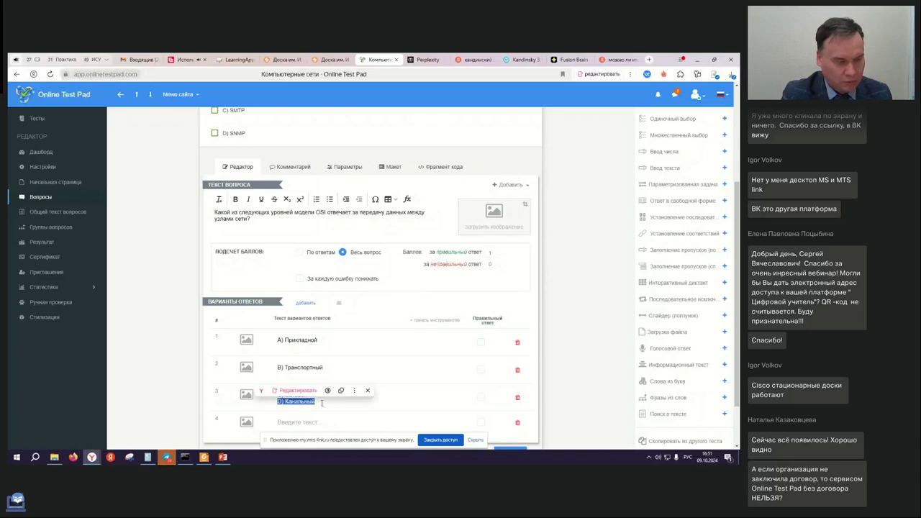
pyautogui.press('BackSpace')
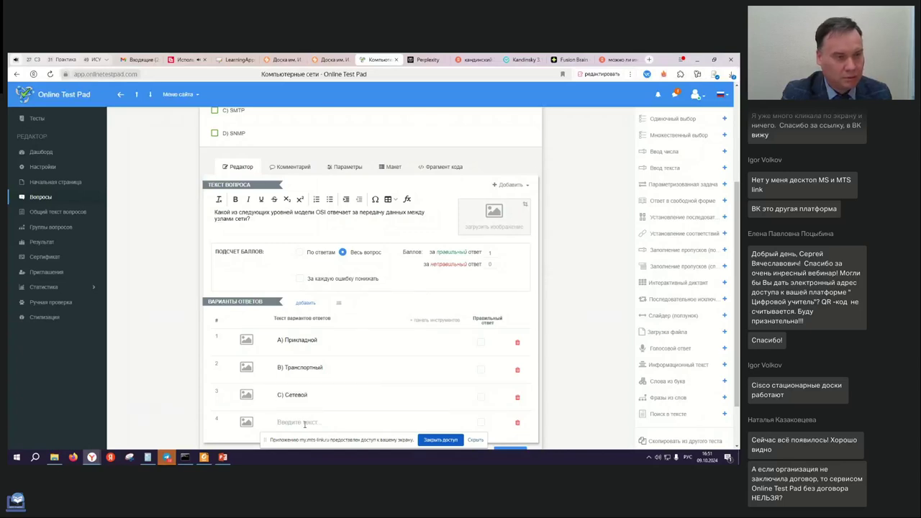
pyautogui.hotkey('ctrl', 'v')
pyautogui.scroll(-1, 405, 400)
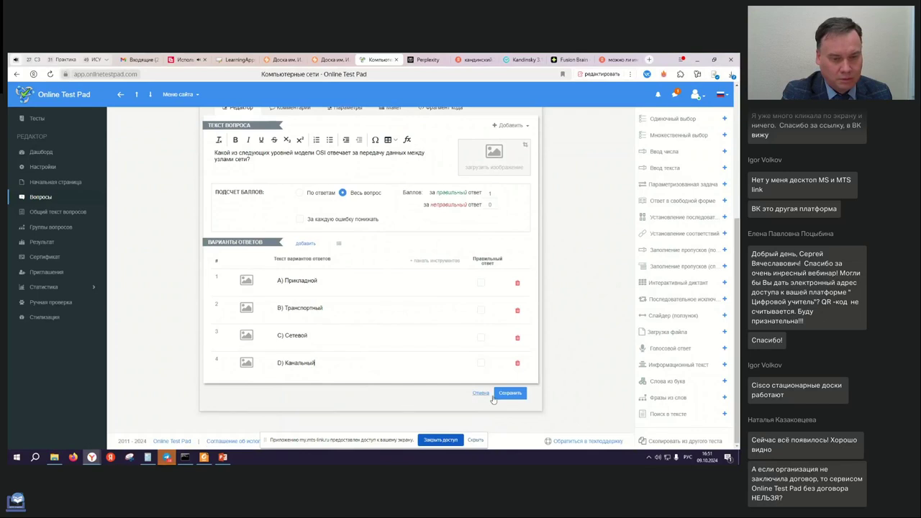
# - Mark "D) Канальный" as the correct answer and save the second question
pyautogui.click(480, 363)
pyautogui.click(511, 393)
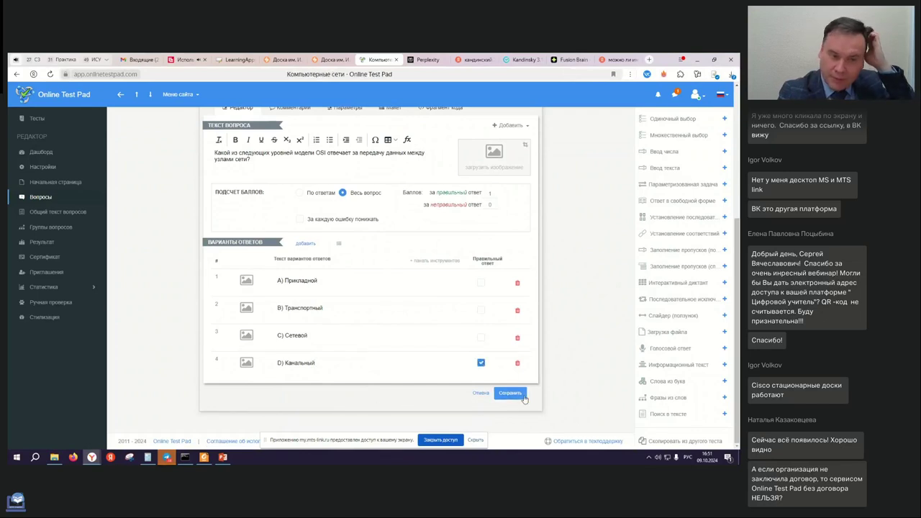
pyautogui.scroll(-1, 636, 385)
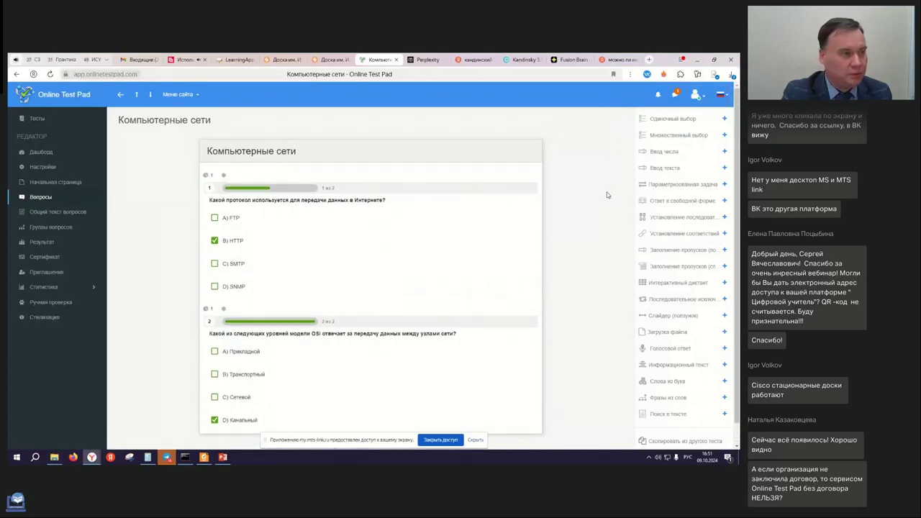
pyautogui.scroll(1, 596, 204)
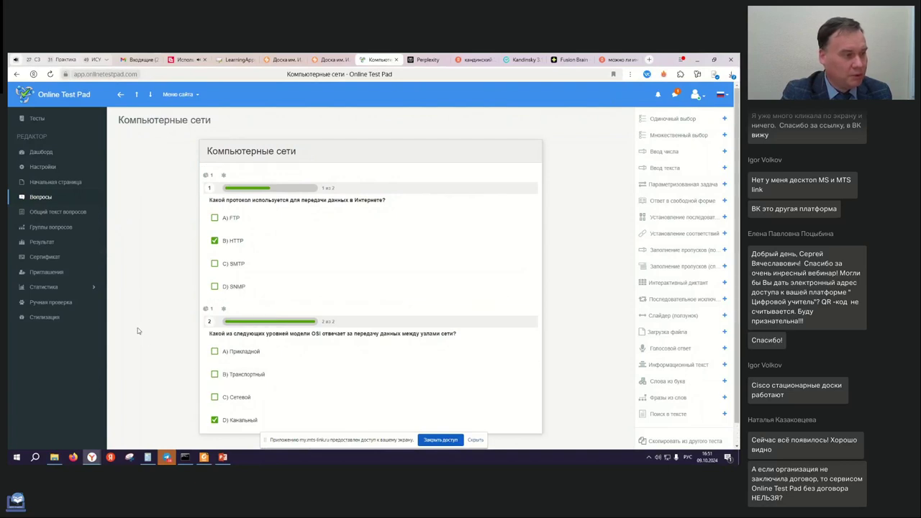
# - Turn on grading by test result in the test's result settings and open the grade thresholds for editing
pyautogui.click(66, 288)
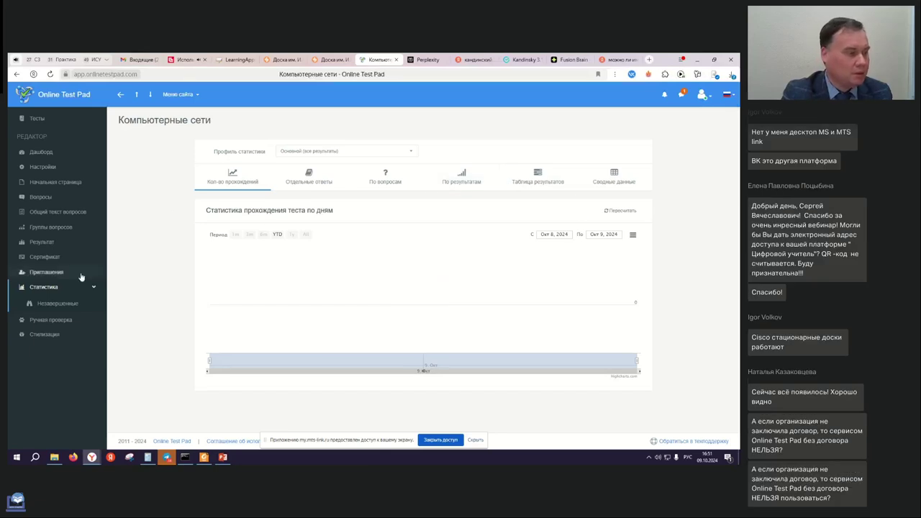
pyautogui.click(59, 243)
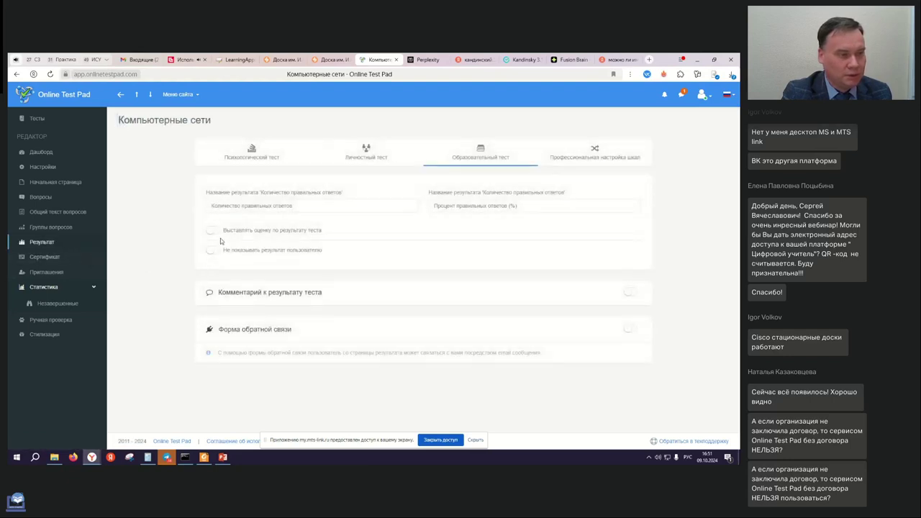
pyautogui.click(211, 231)
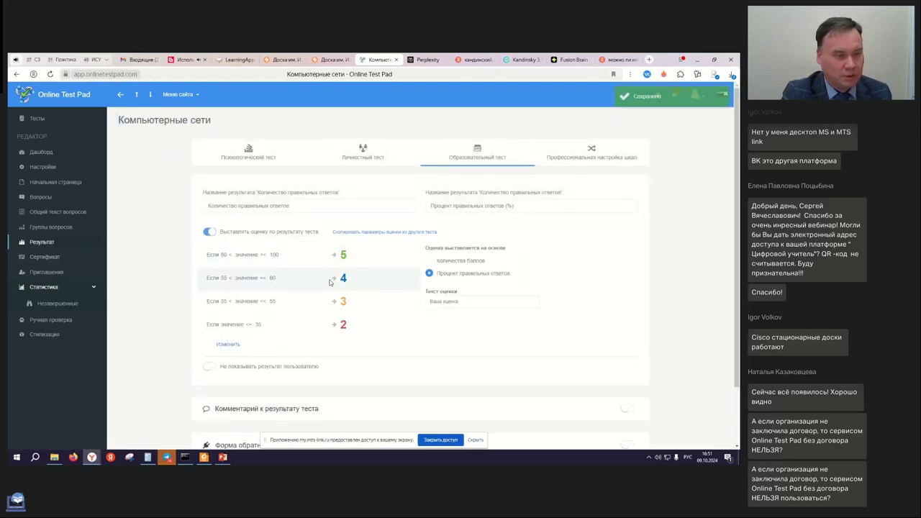
pyautogui.click(228, 345)
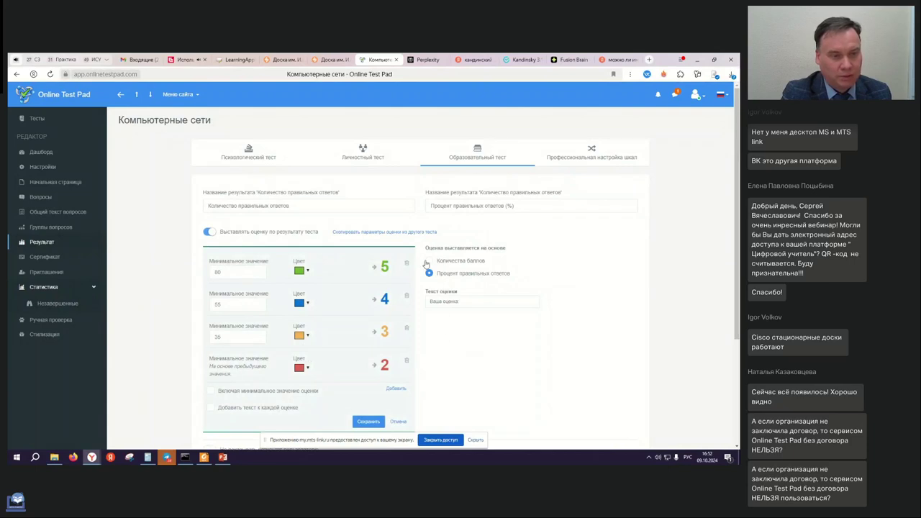
pyautogui.scroll(-2, 458, 348)
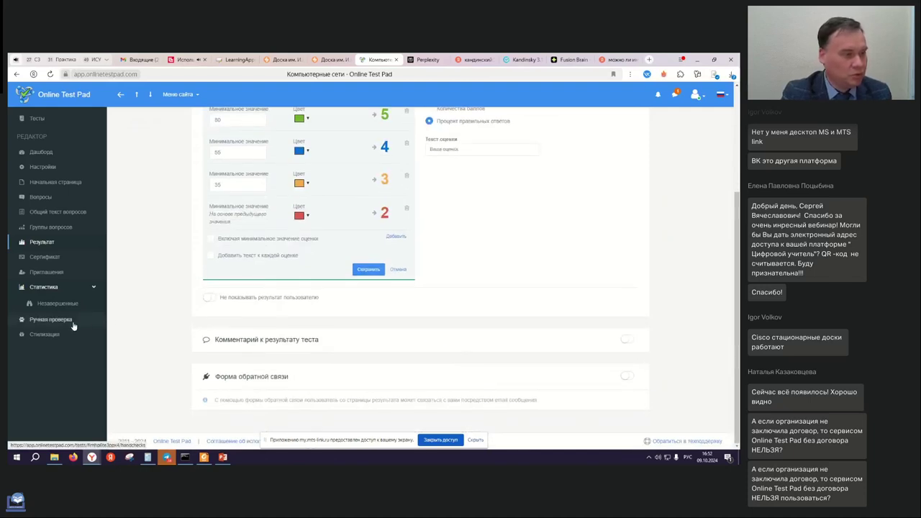
# - Review the test's start page, question groups, questions, settings, and the dashboard with its saving and sharing options
pyautogui.click(48, 184)
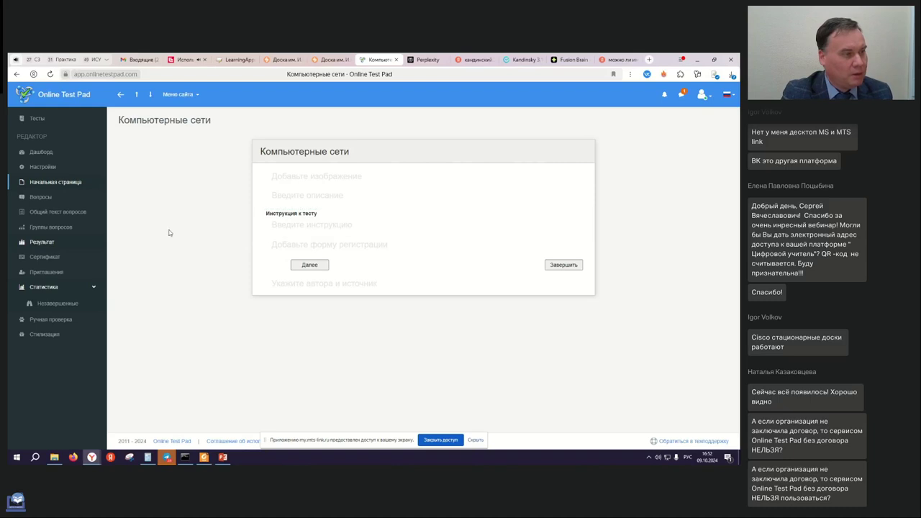
pyautogui.click(79, 214)
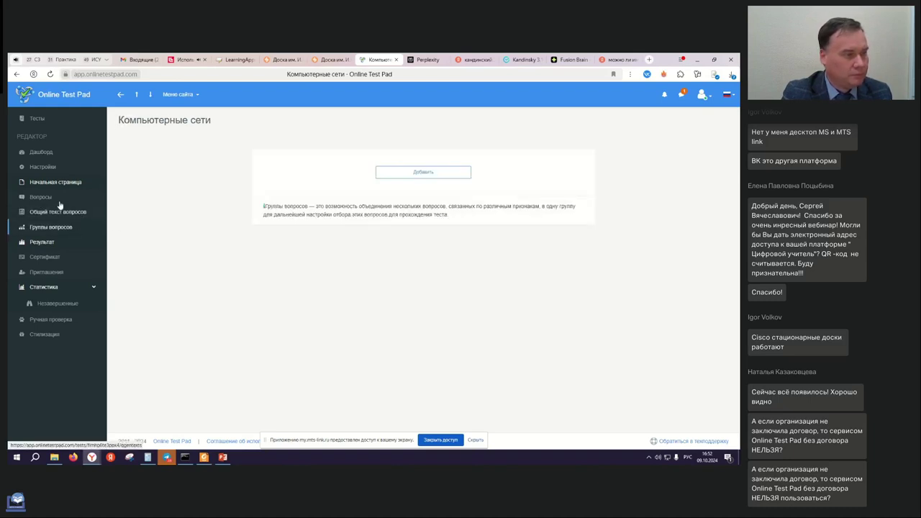
pyautogui.click(50, 198)
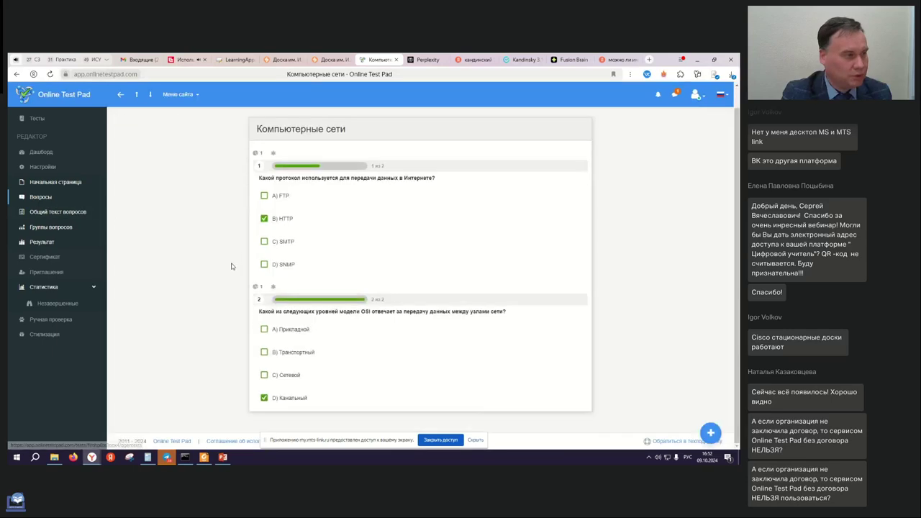
pyautogui.click(65, 167)
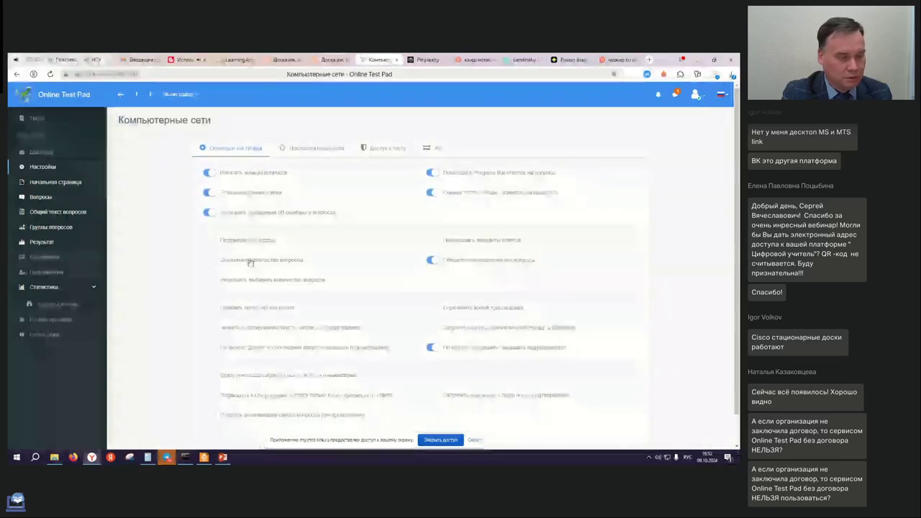
pyautogui.click(41, 153)
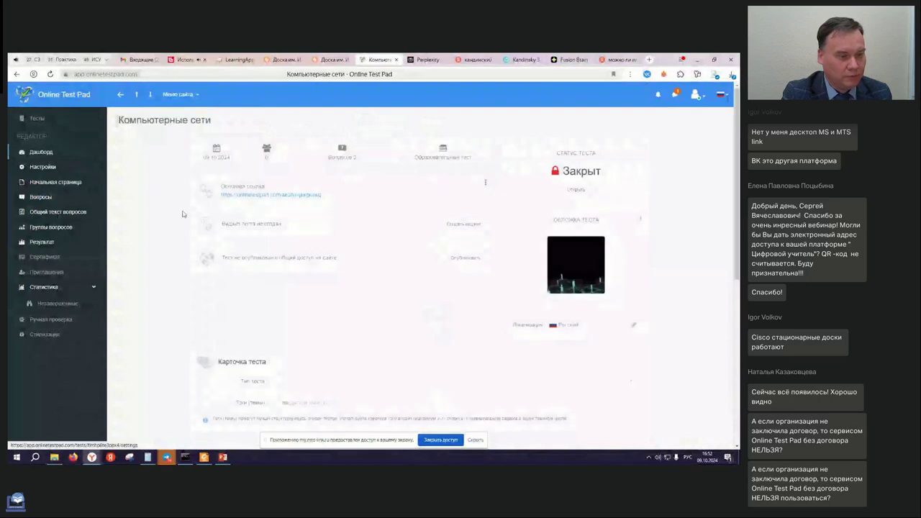
pyautogui.scroll(-5, 243, 284)
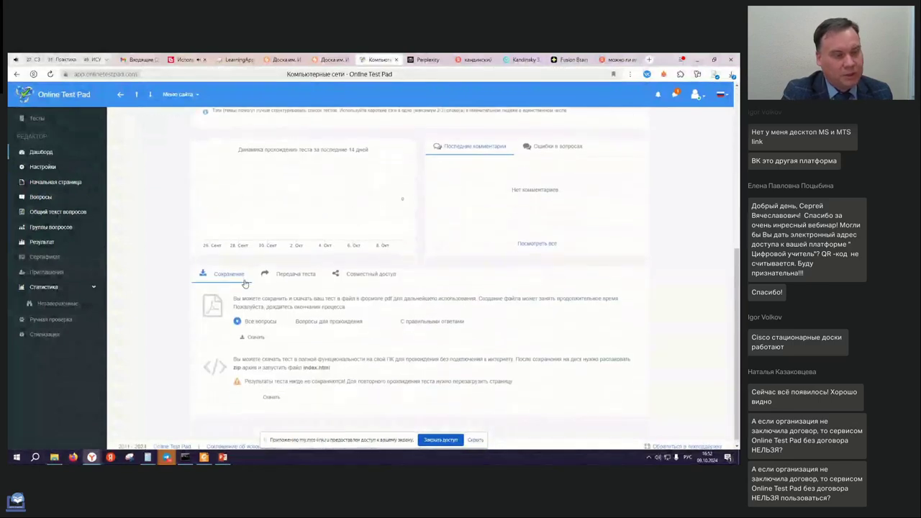
pyautogui.scroll(-1, 273, 281)
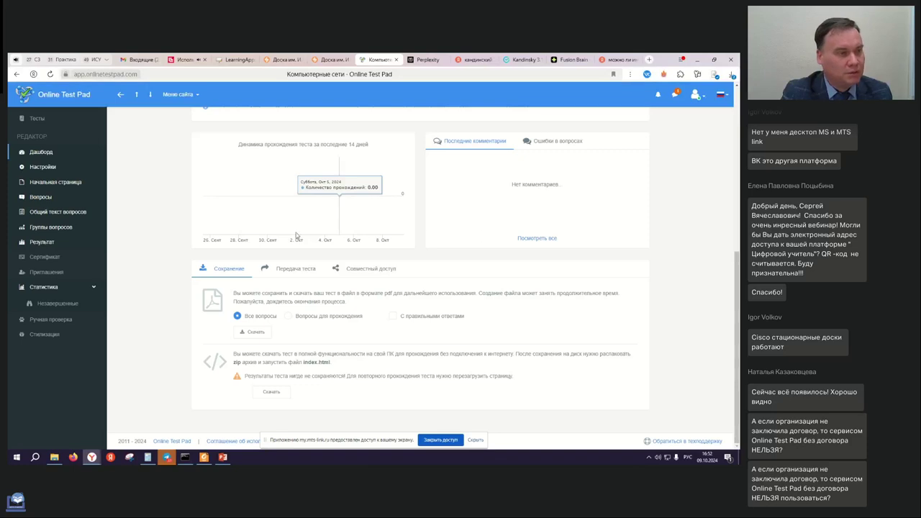
pyautogui.scroll(10, 288, 233)
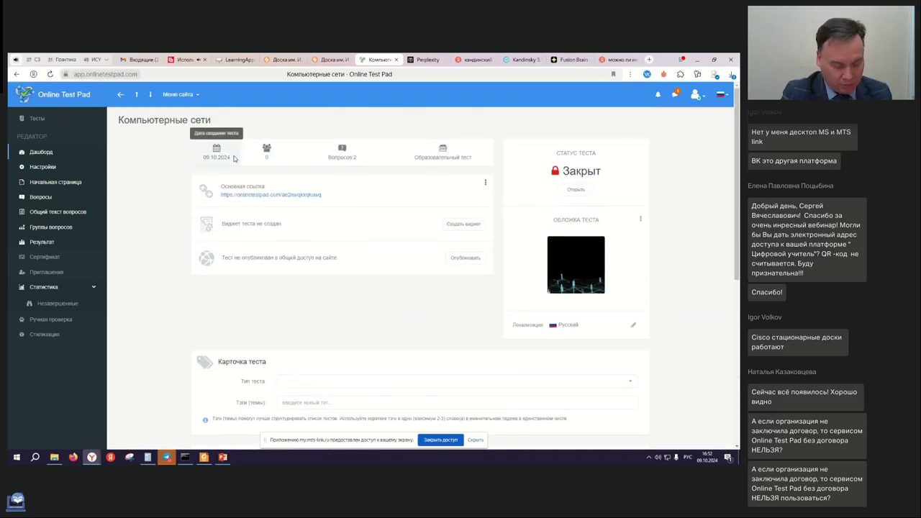